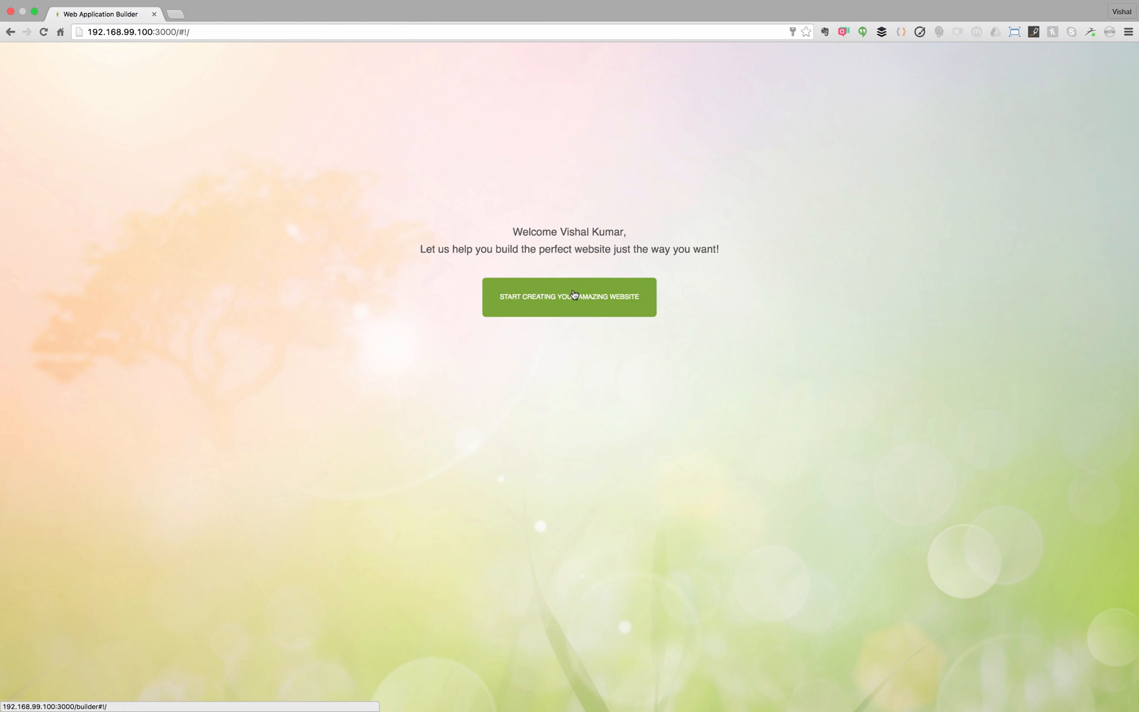
- Create a new item named Todos under Manage Items and open its detail page
click(574, 295)
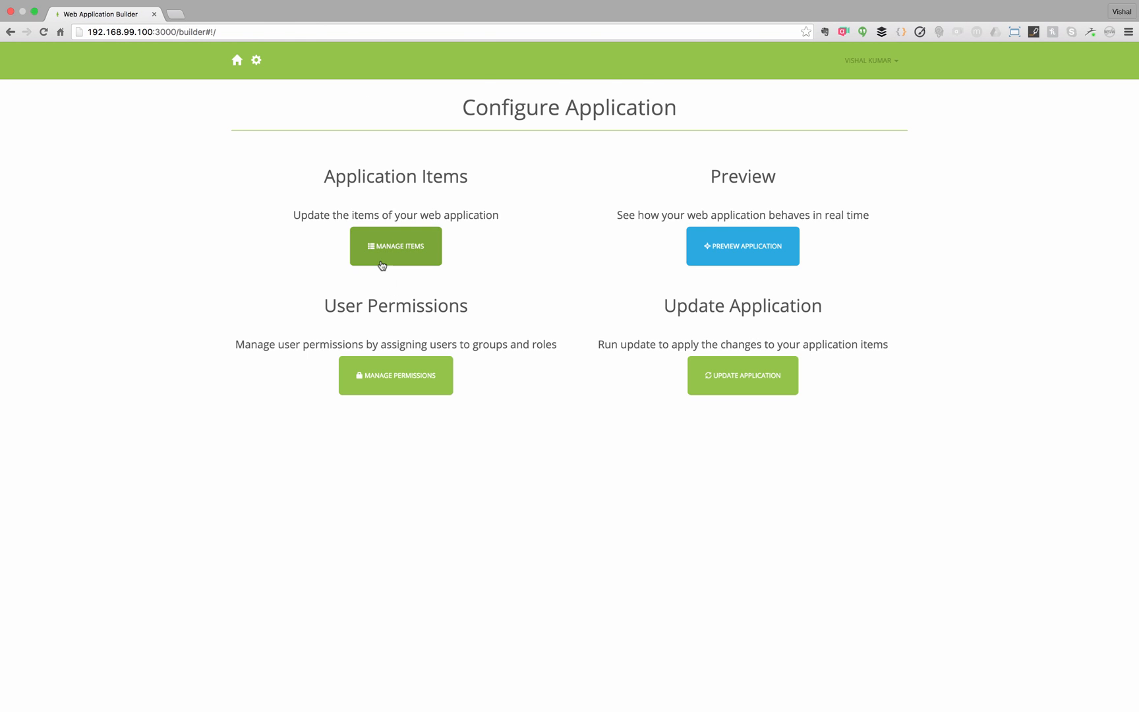
click(382, 265)
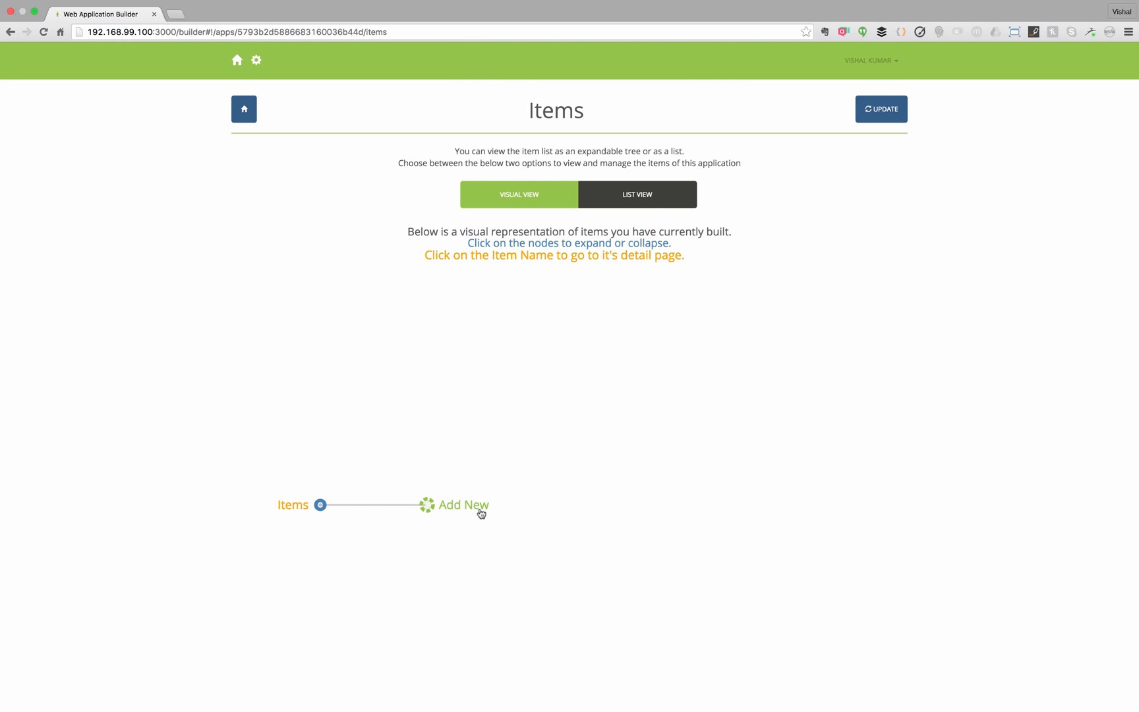
click(481, 512)
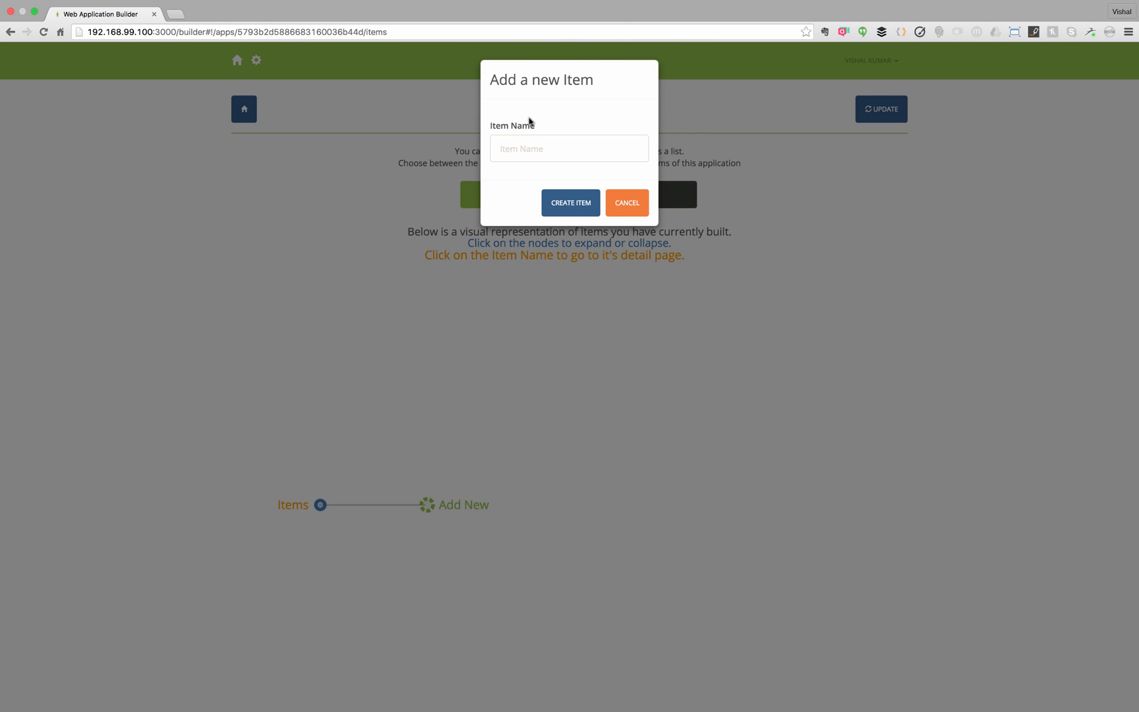
click(527, 143)
text(Todos)
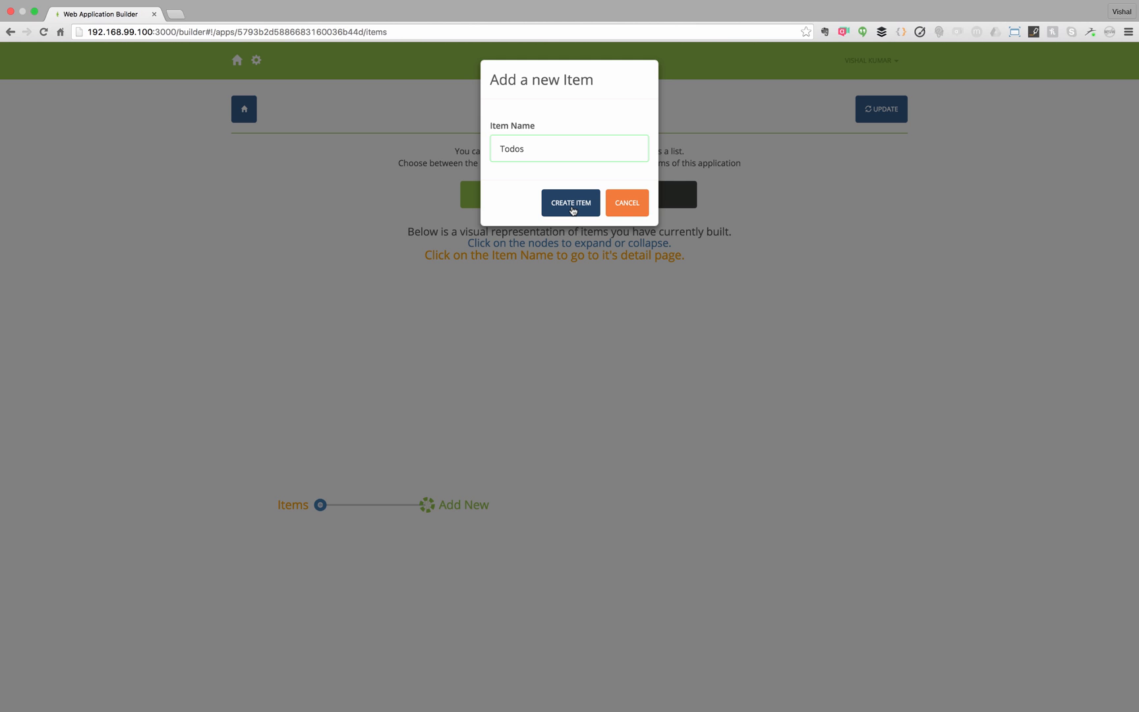
click(571, 204)
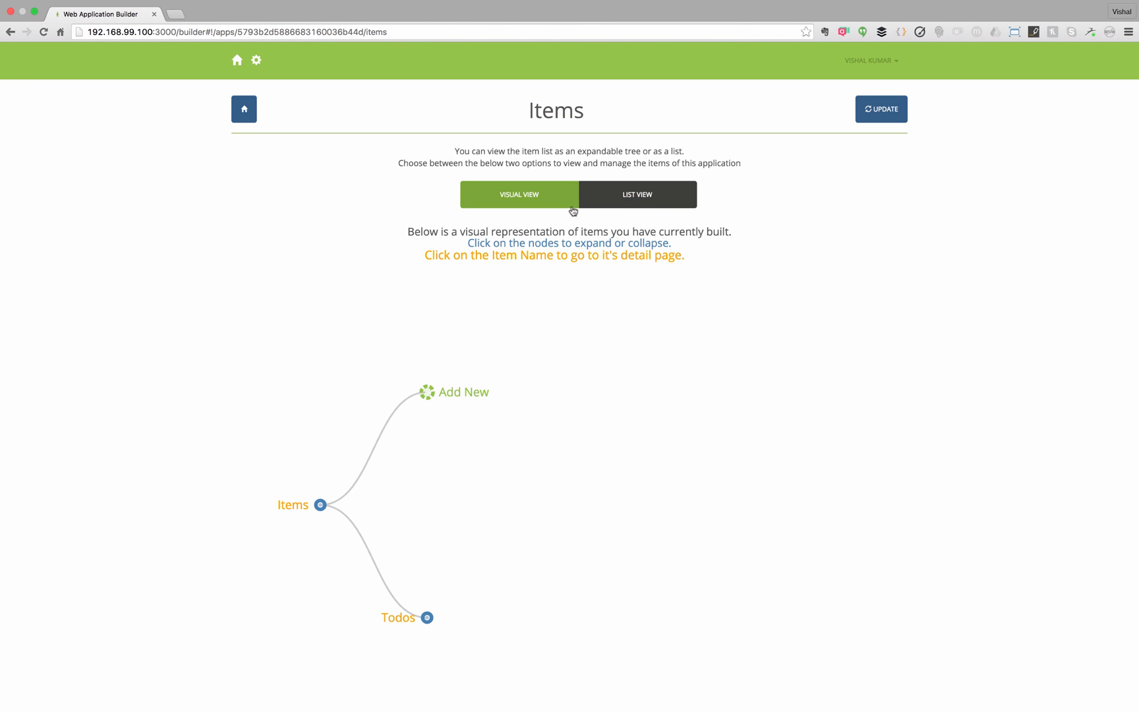
click(401, 620)
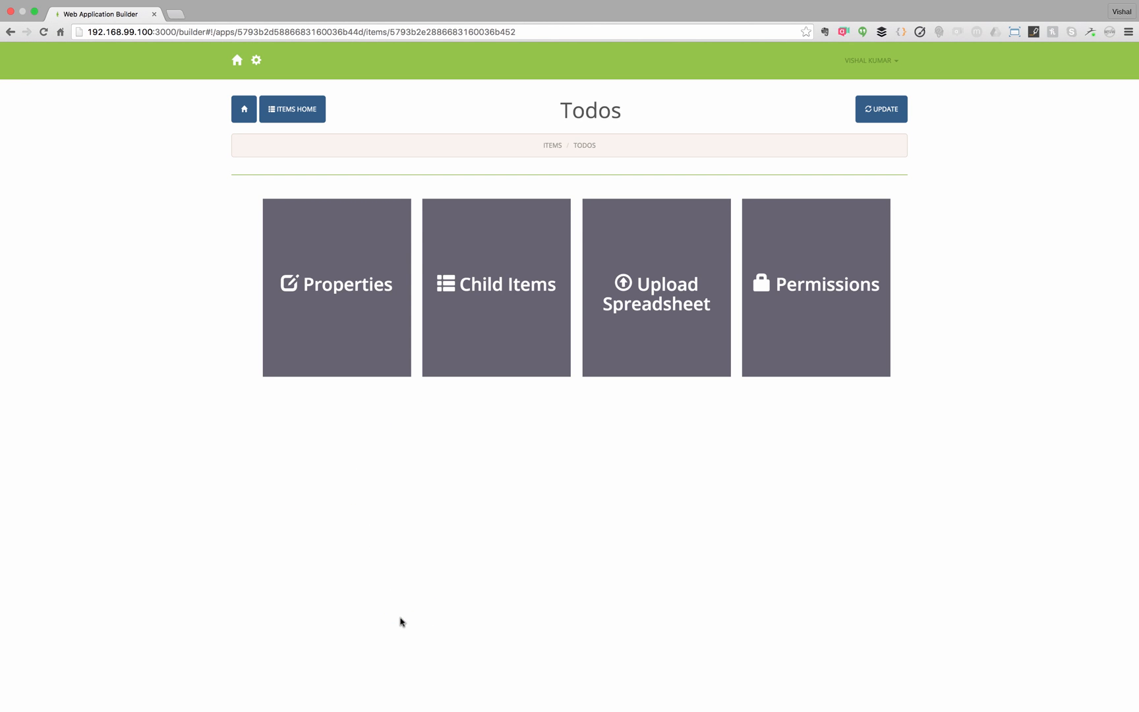
- Add name and description properties to Todos, with description as a Paragraph field
click(318, 321)
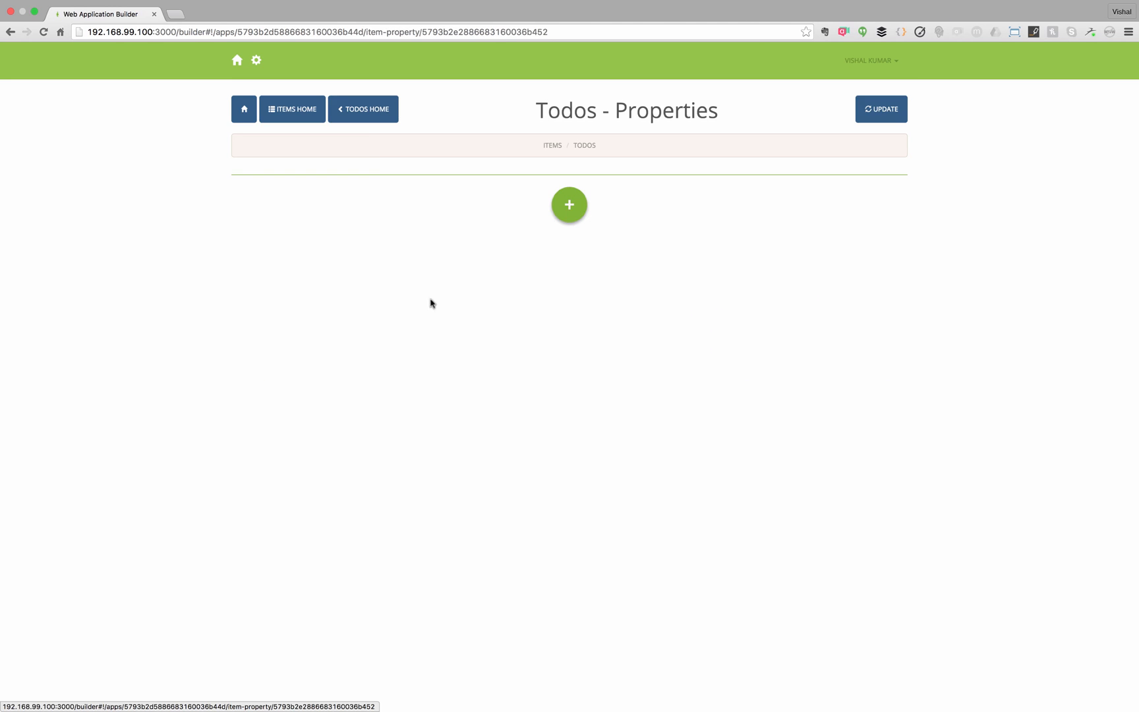
click(570, 205)
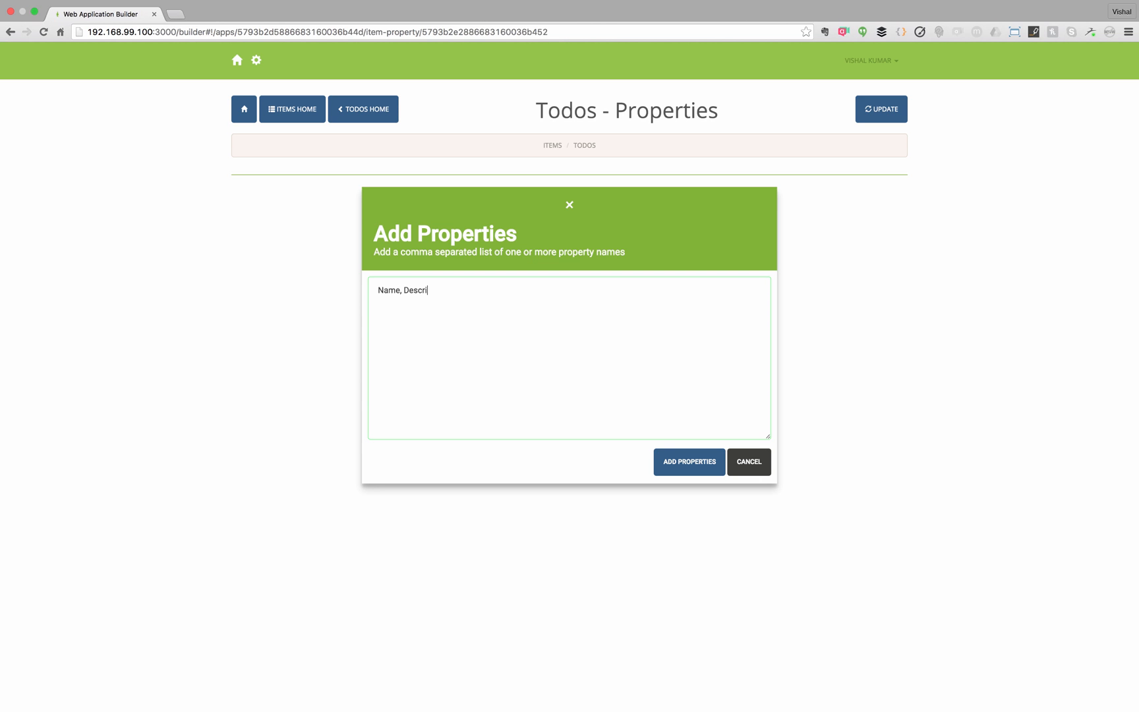
click(687, 466)
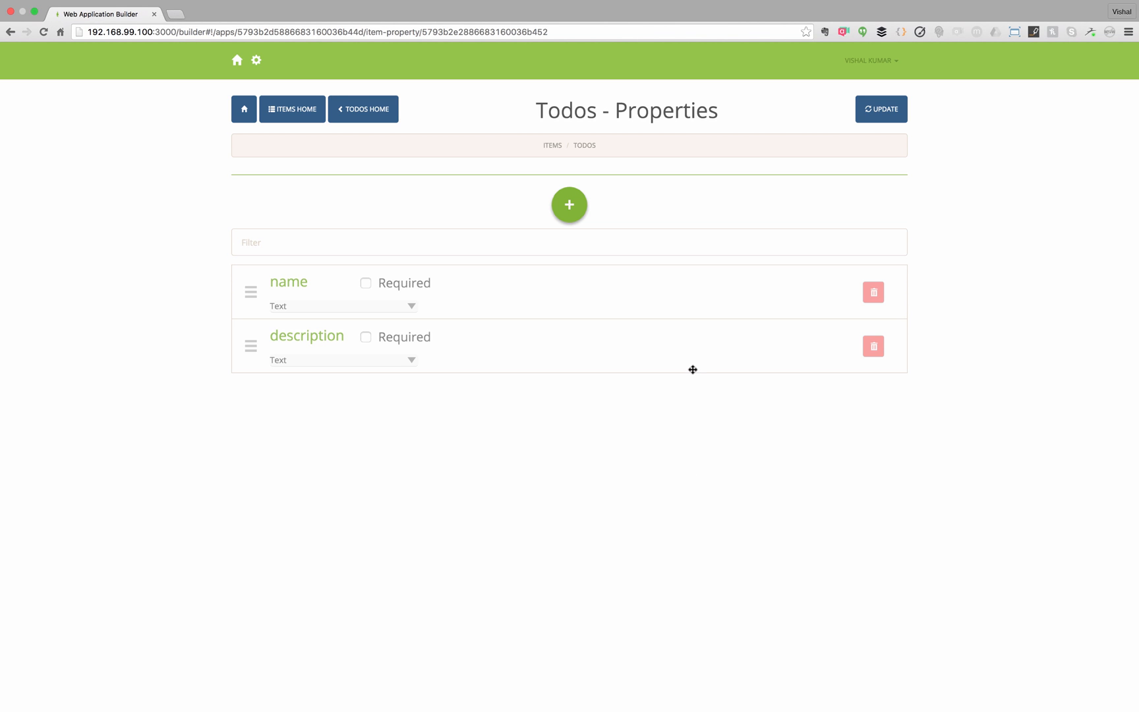
click(410, 359)
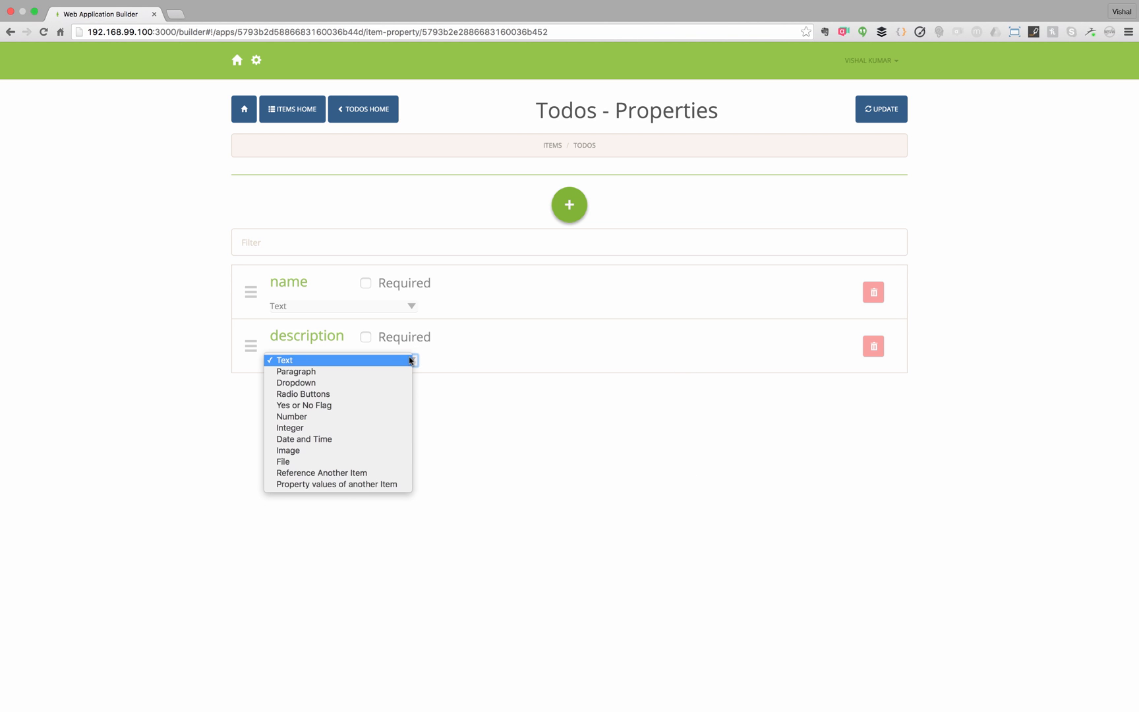
click(397, 372)
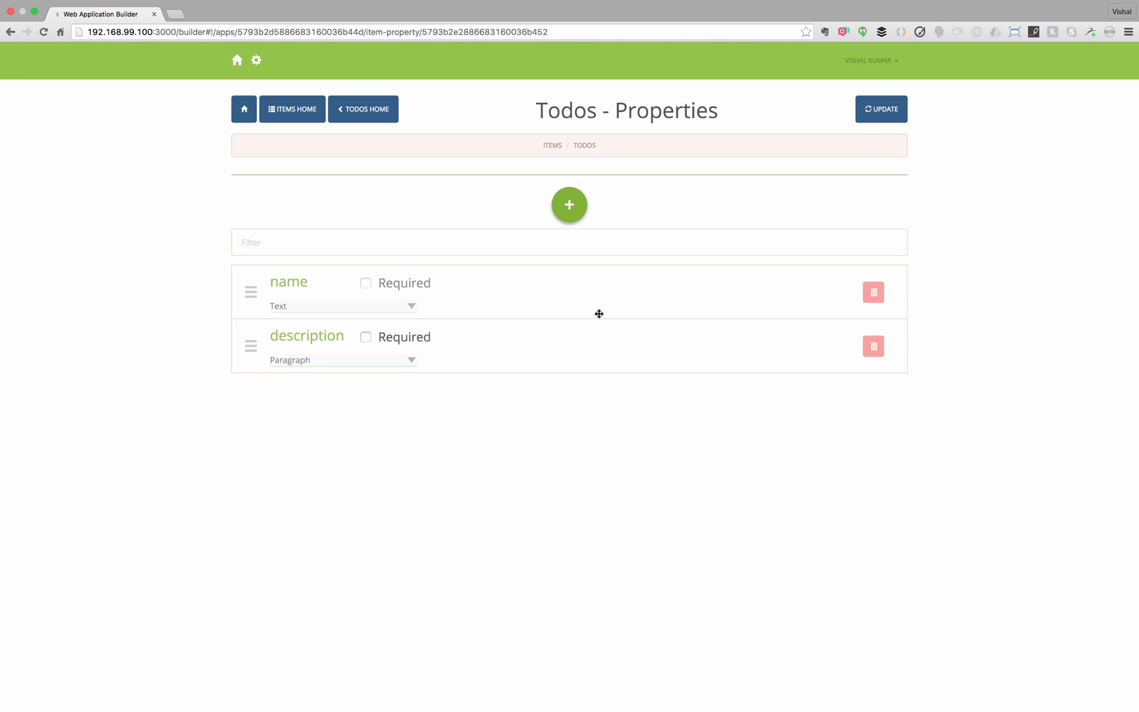
- Regenerate the application and open its preview
click(892, 114)
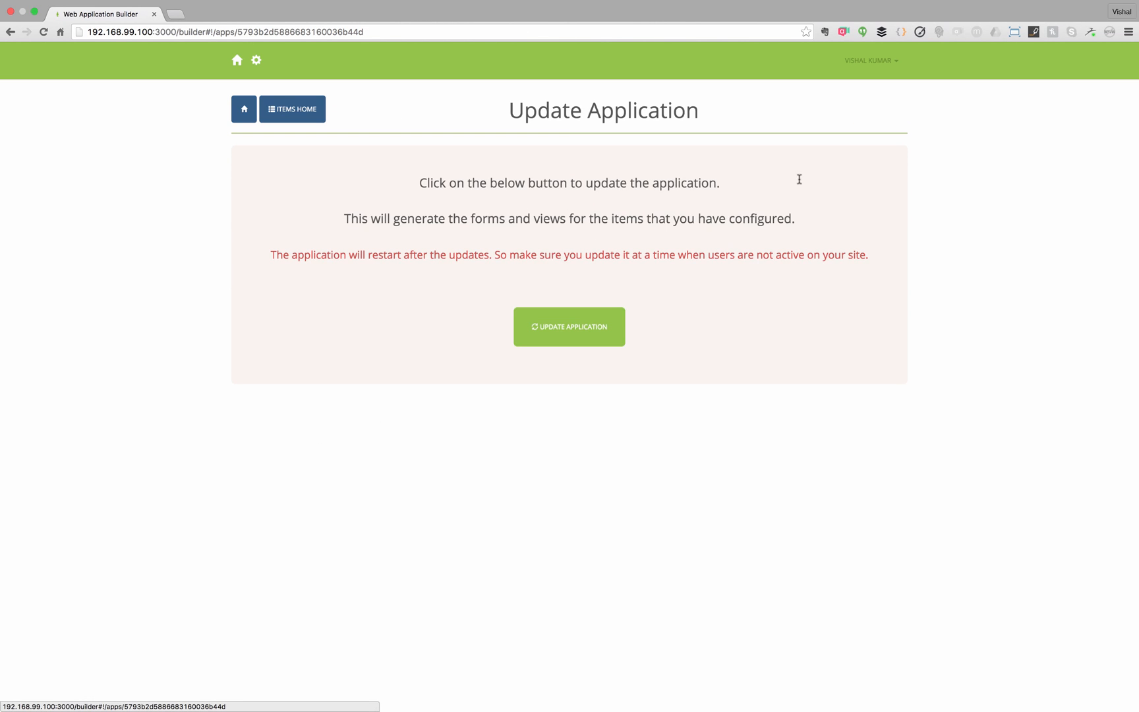
click(596, 320)
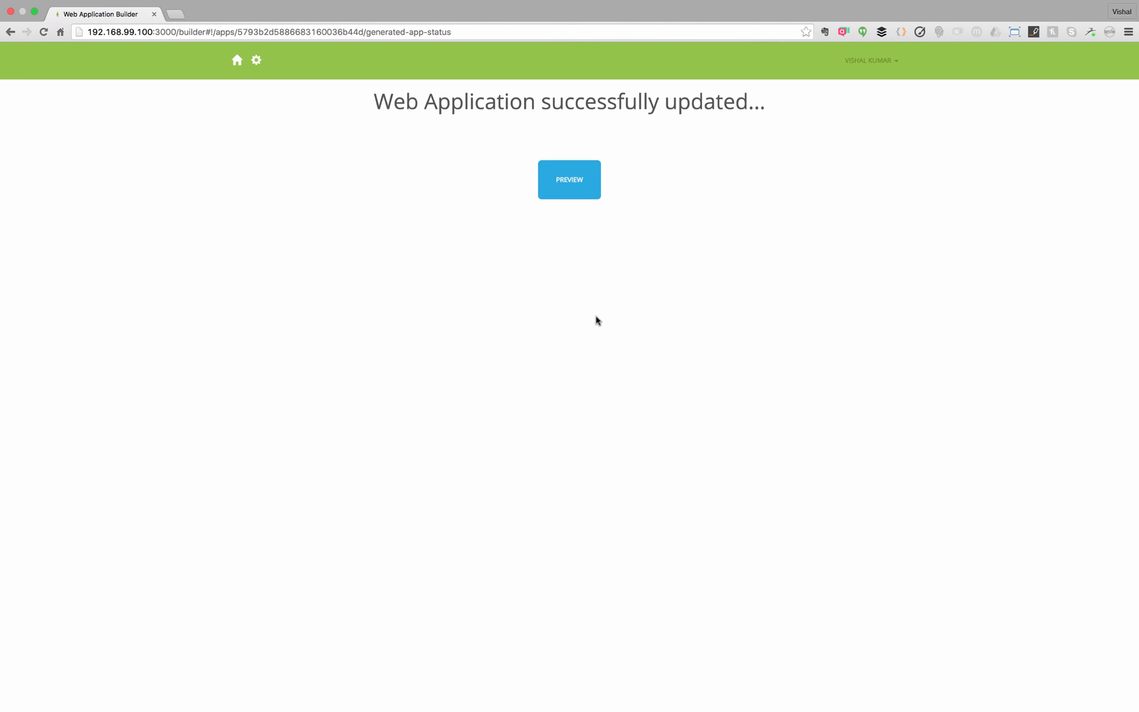
click(564, 175)
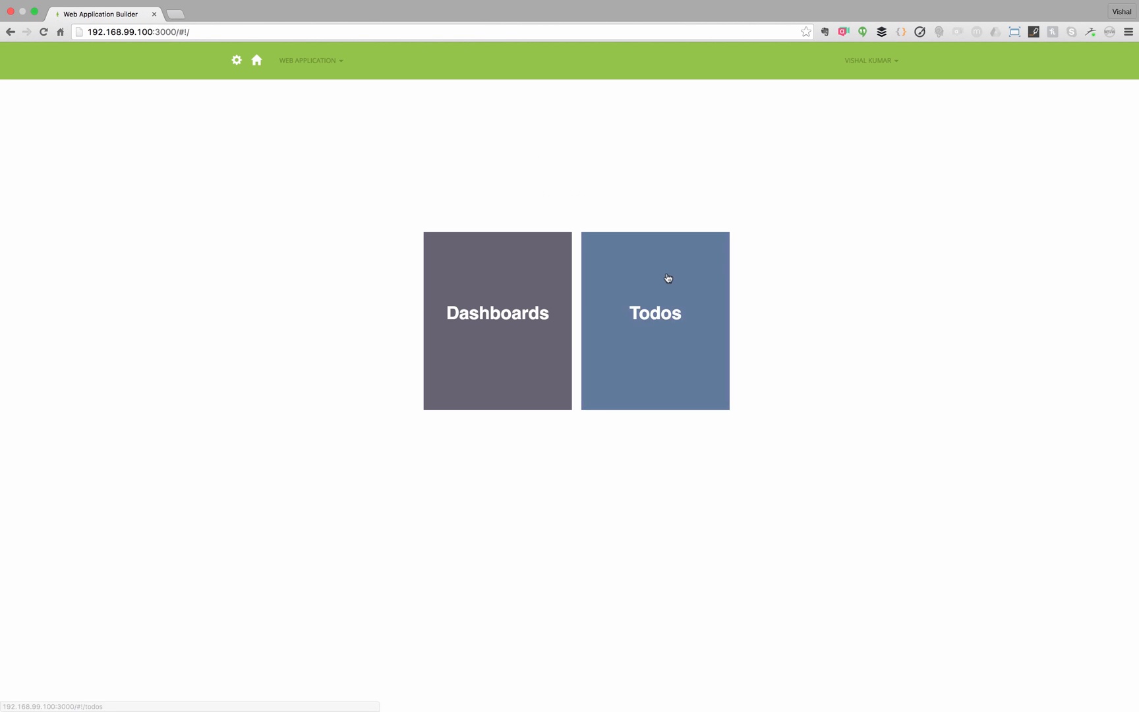
- Add the todo 'create video on sample todo app' with a CRUD-demo description
click(668, 280)
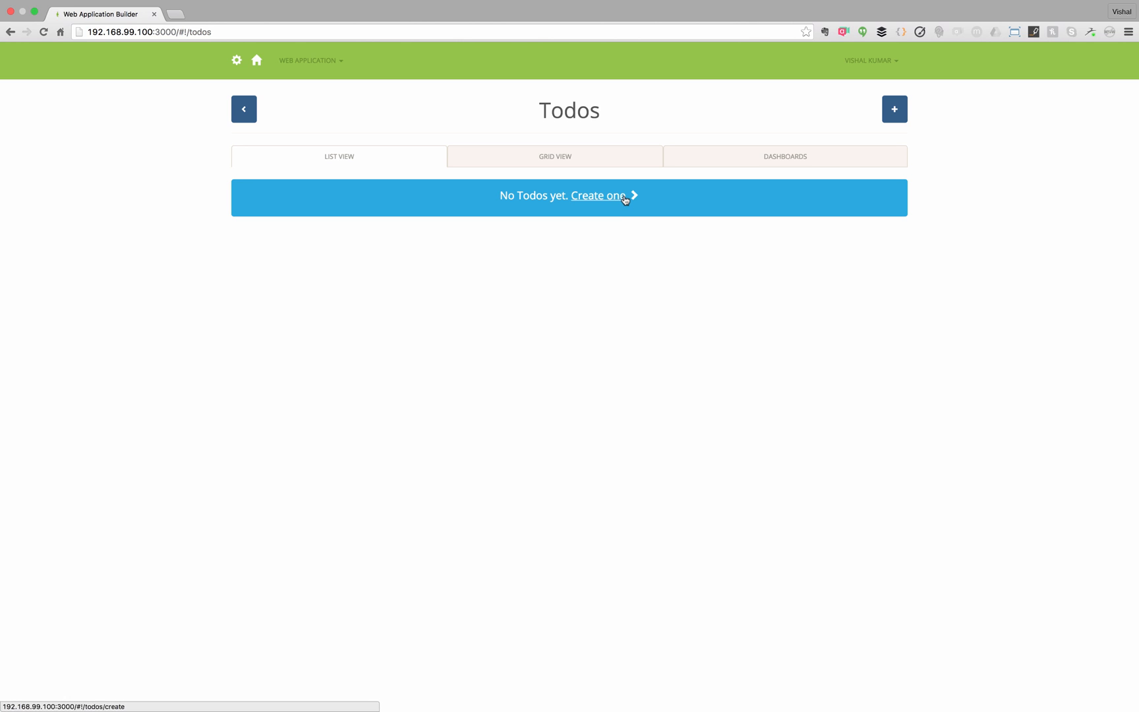
click(619, 196)
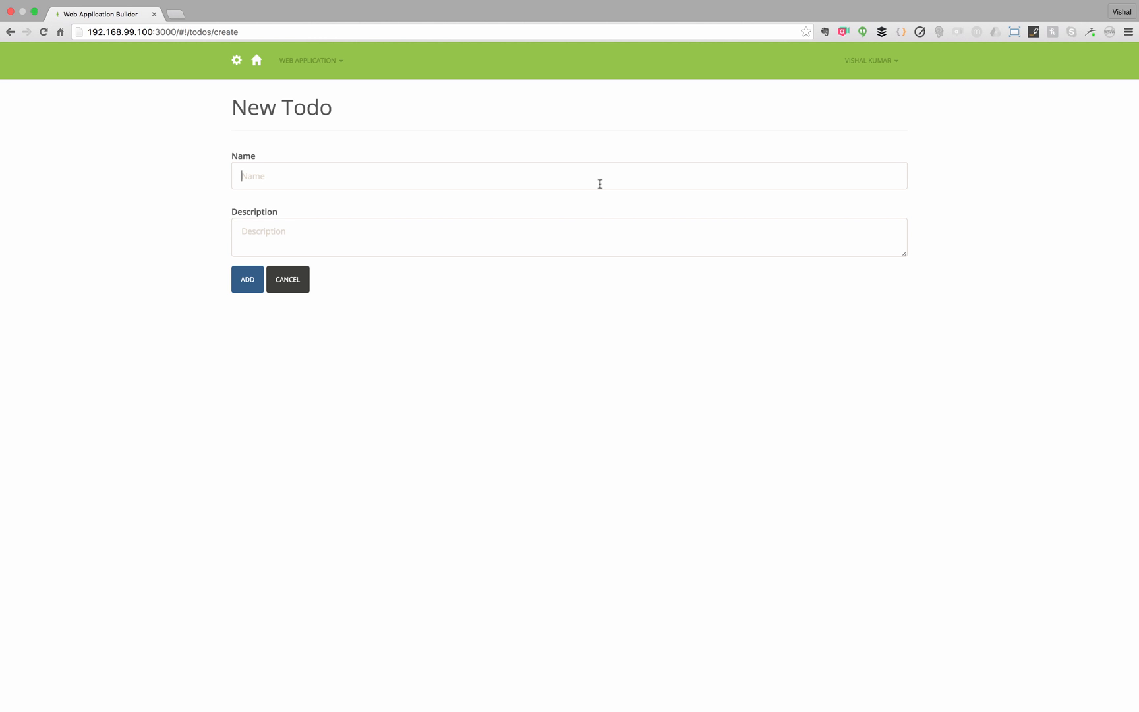
text(create video on sample todo app)
key(Tab)
text(Demonstra)
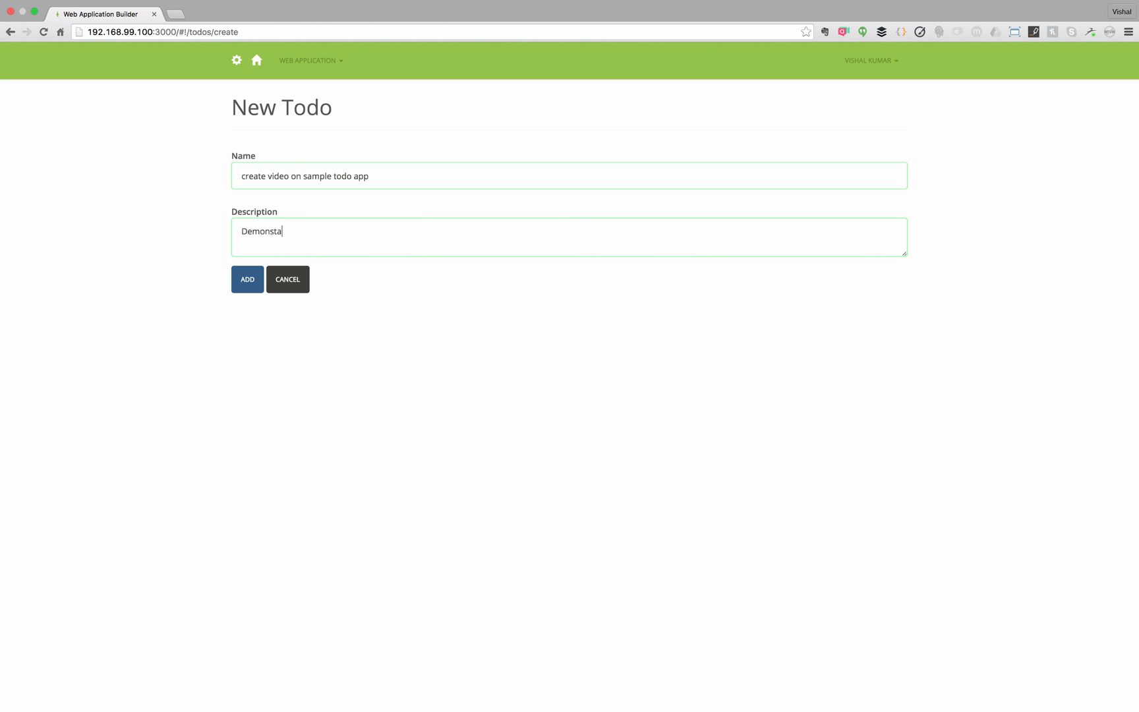
key(BackSpace)
text(rate how easy it is to build a todo app with a CRUD based approach)
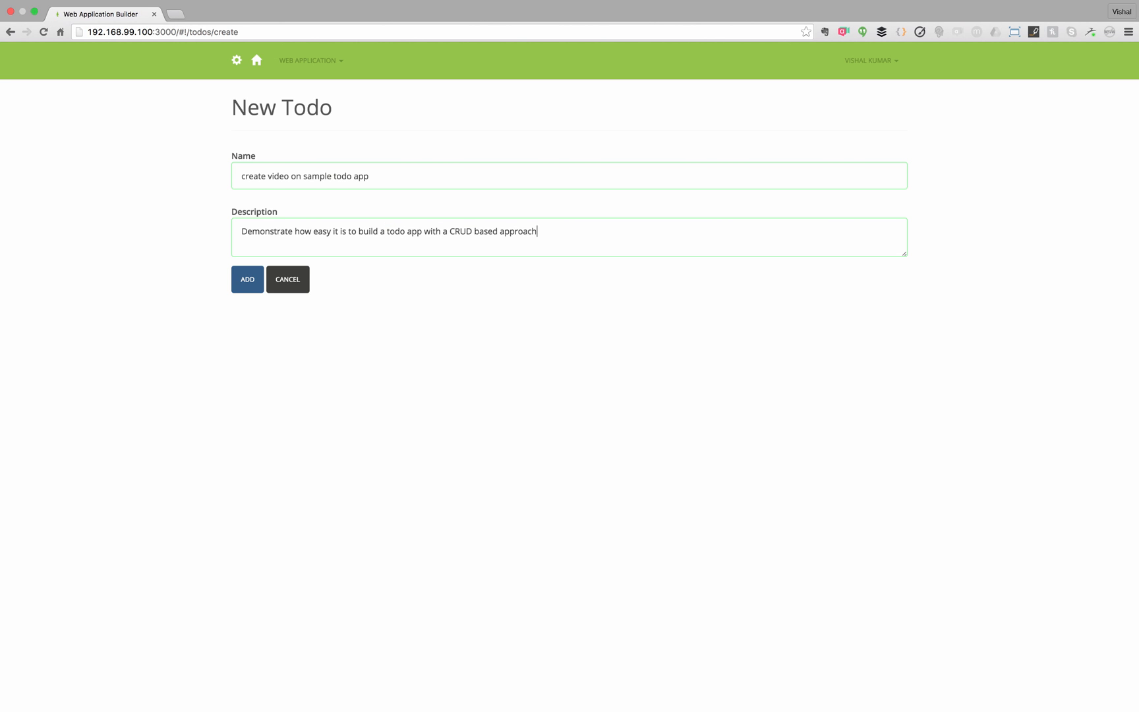
click(243, 282)
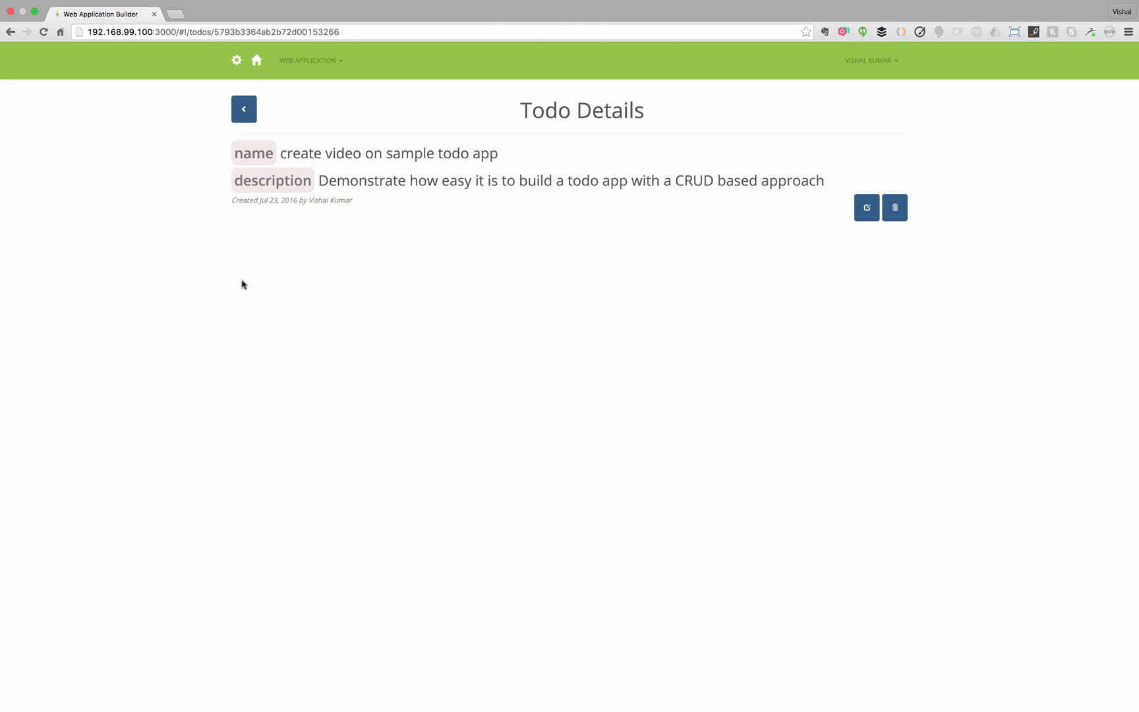
click(247, 113)
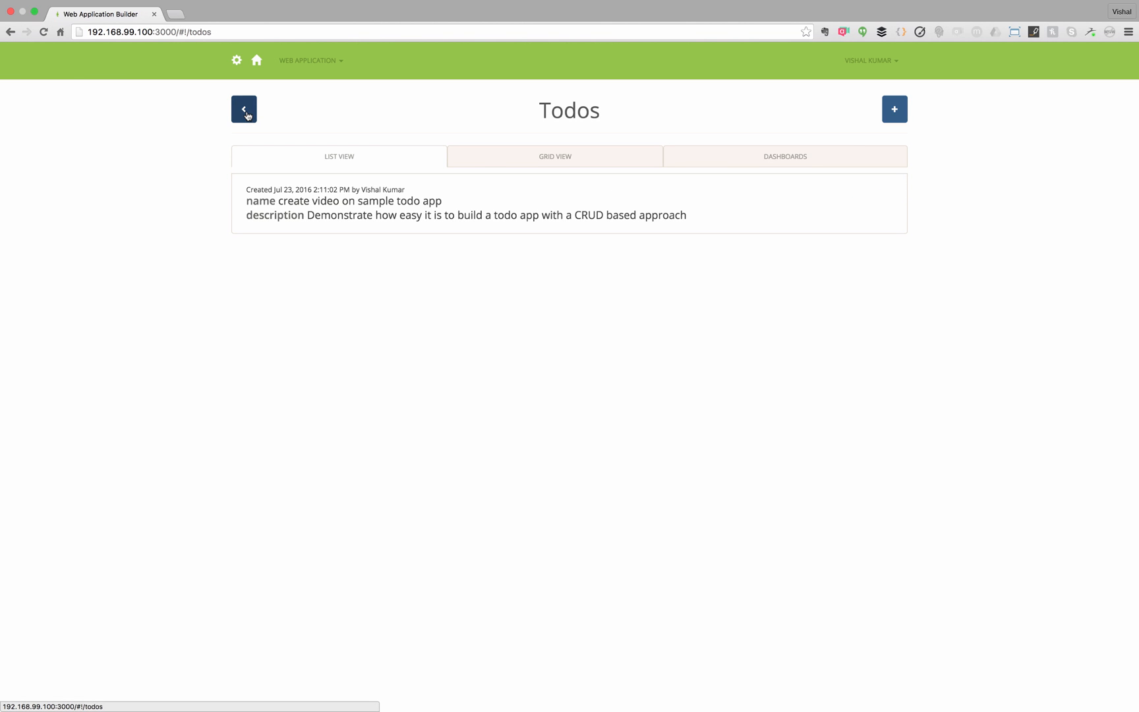
- View the todos as a table, then return to the builder's Todos Properties list
click(486, 163)
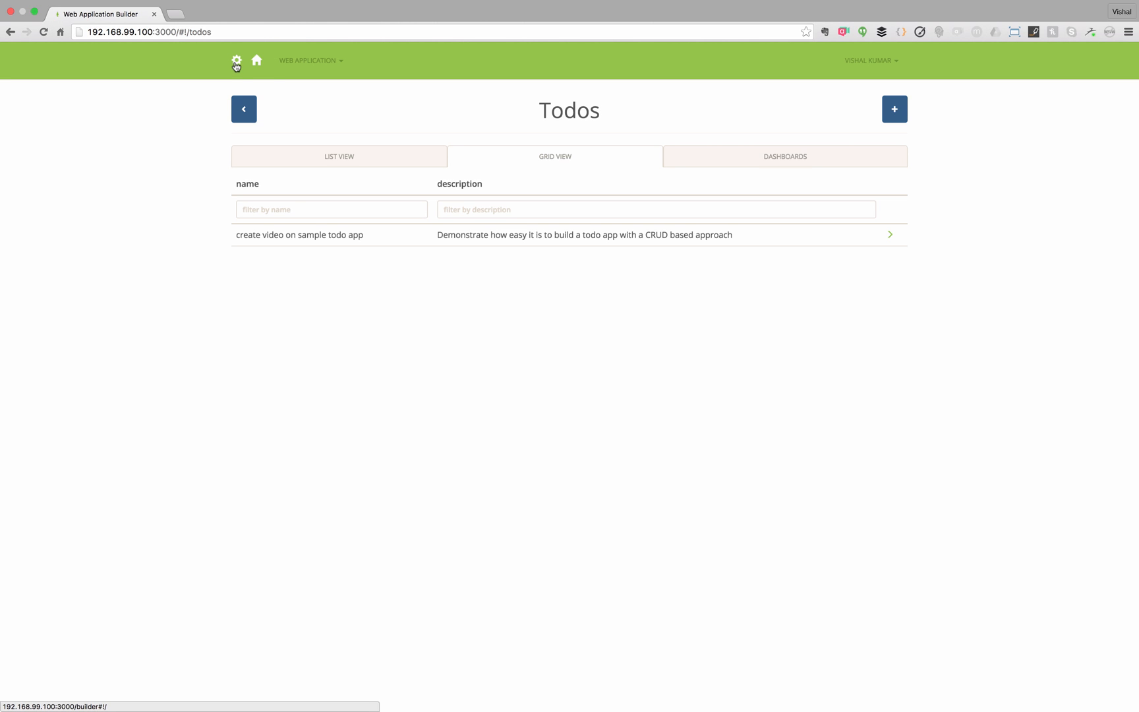
click(236, 61)
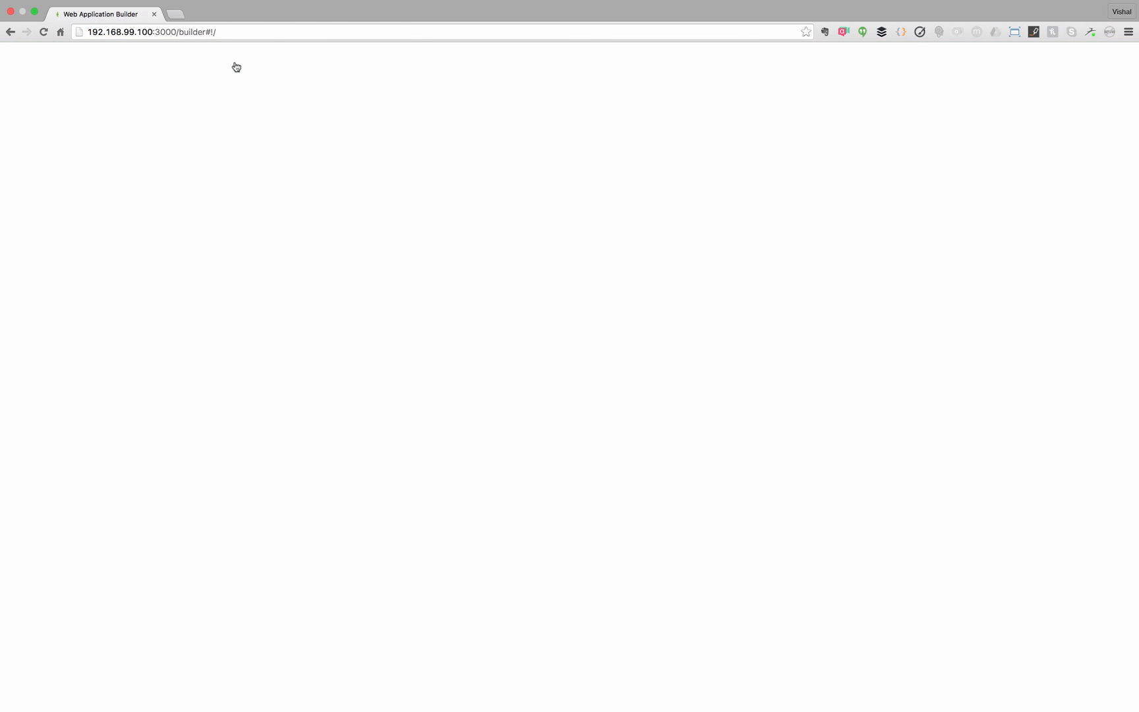
click(420, 246)
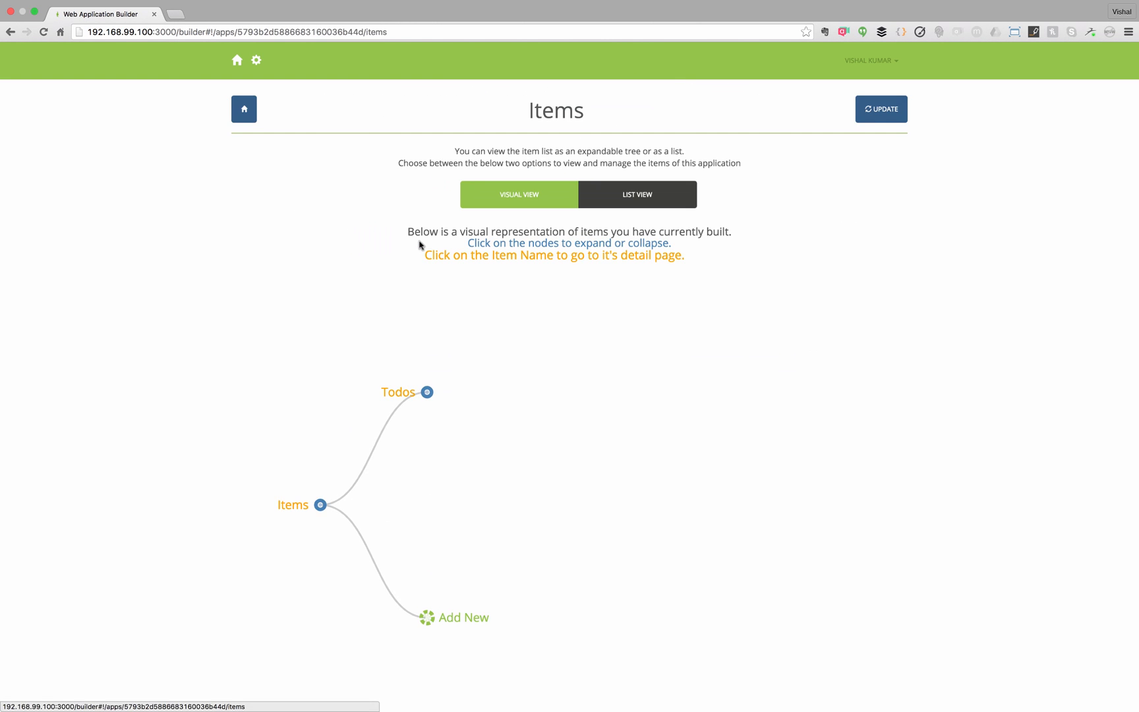
click(399, 394)
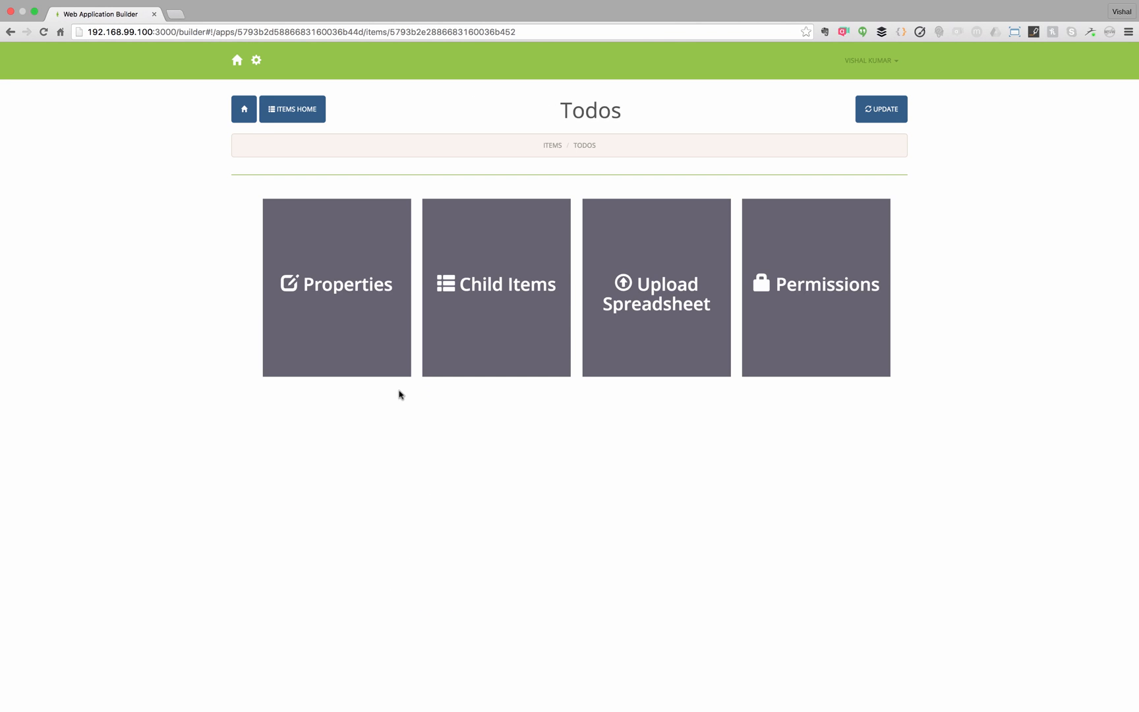
click(371, 341)
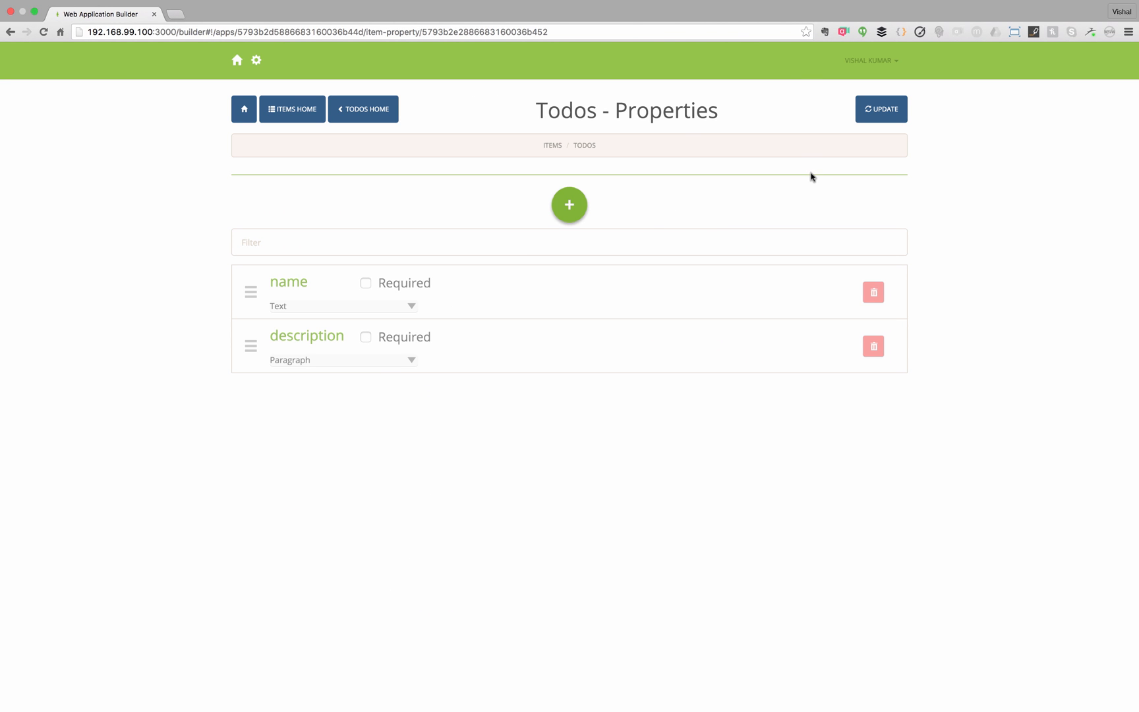
- Add a status property to Todos and move it below description
click(570, 205)
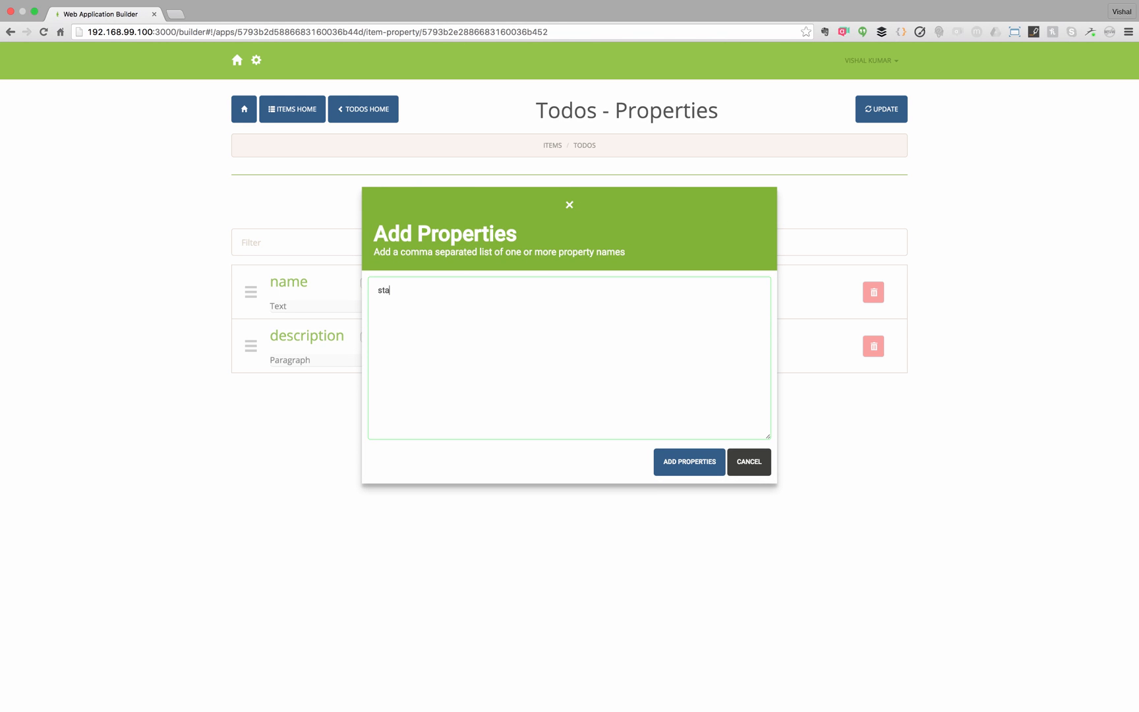
click(691, 469)
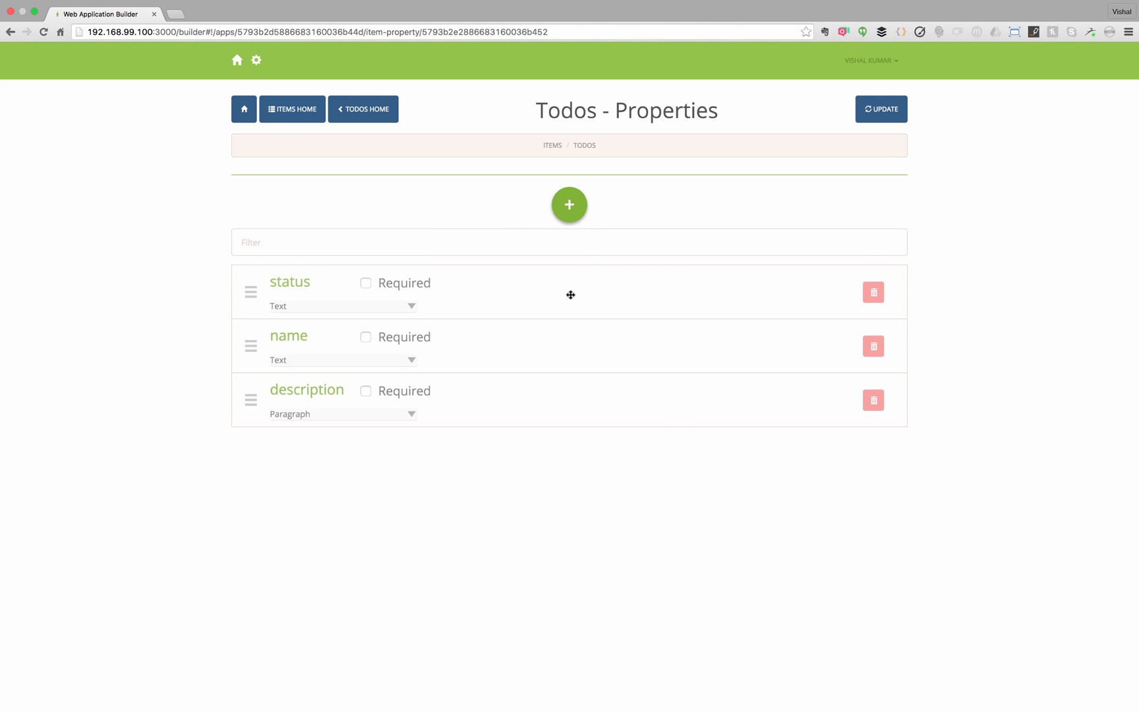
drag(570, 295, 570, 412)
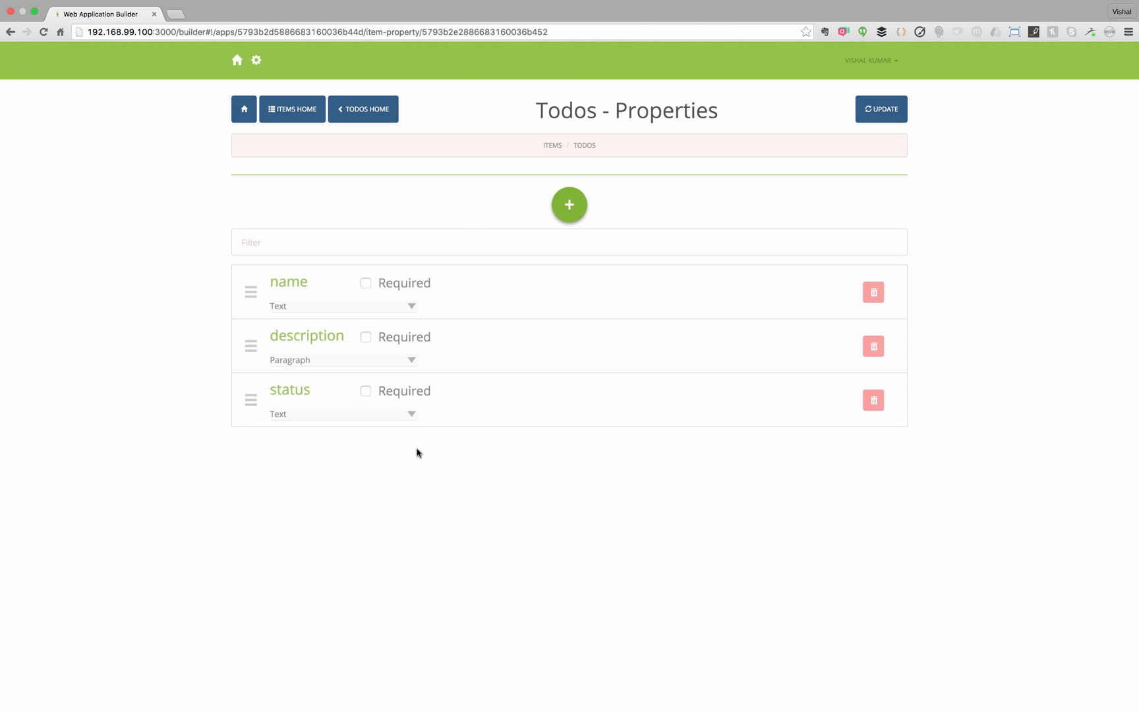
- Make status a Radio Buttons field with options Not Started, In Progress and Completed
click(412, 416)
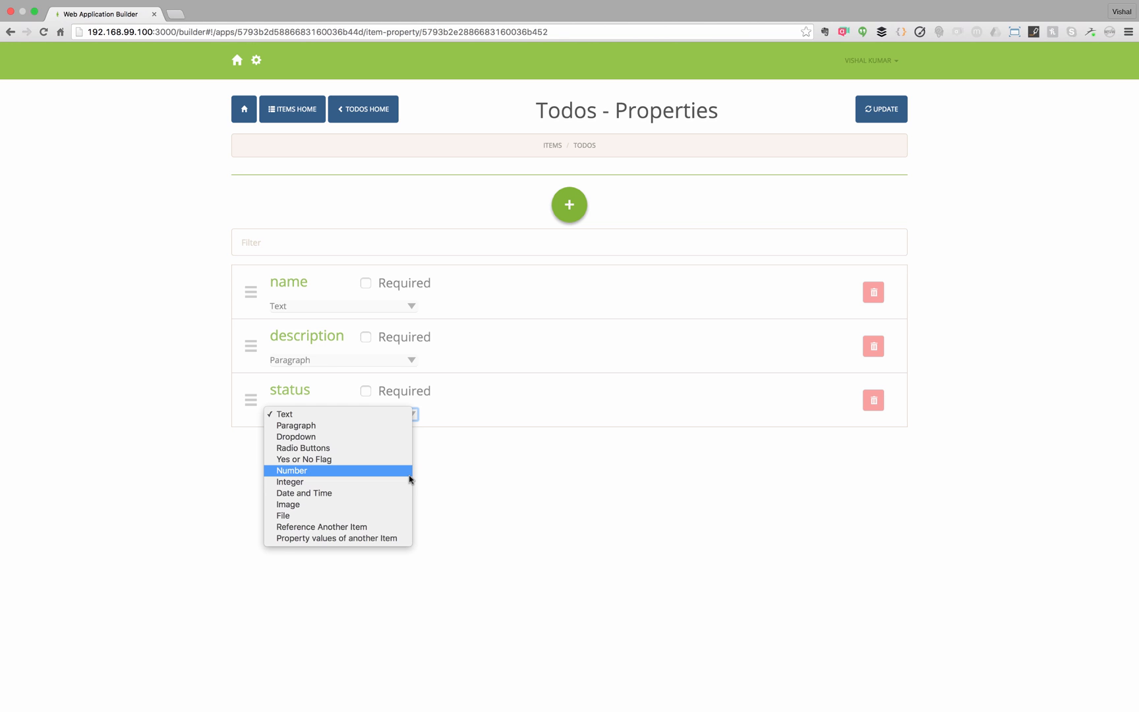
click(402, 447)
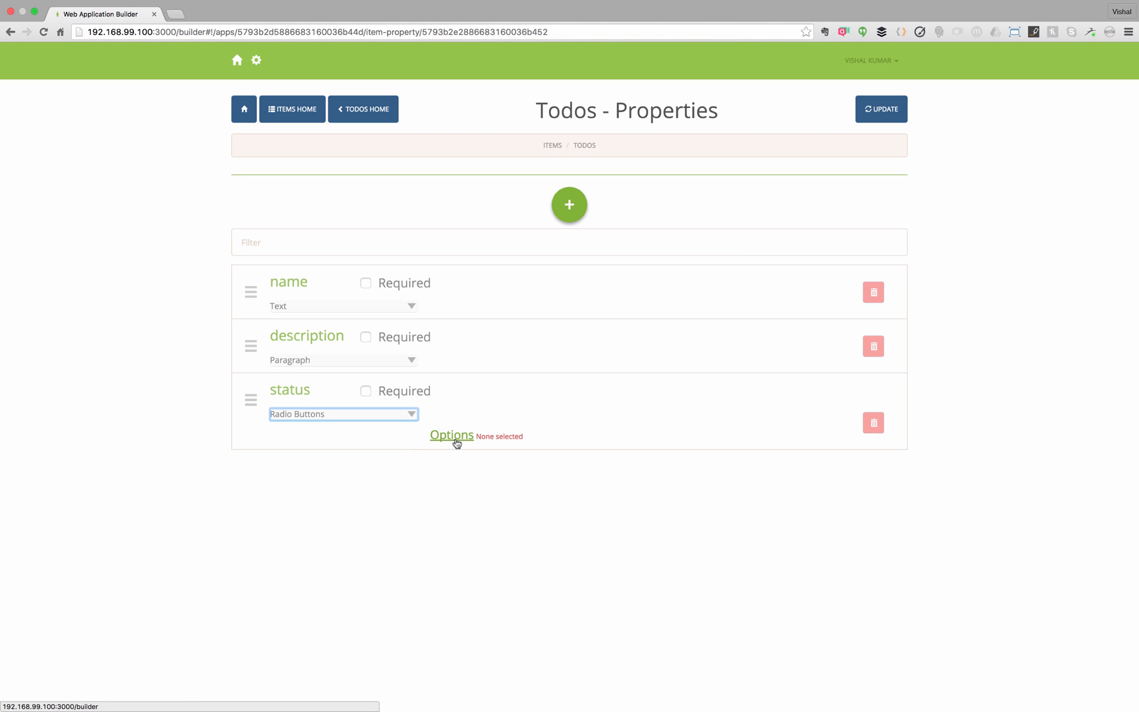
click(454, 439)
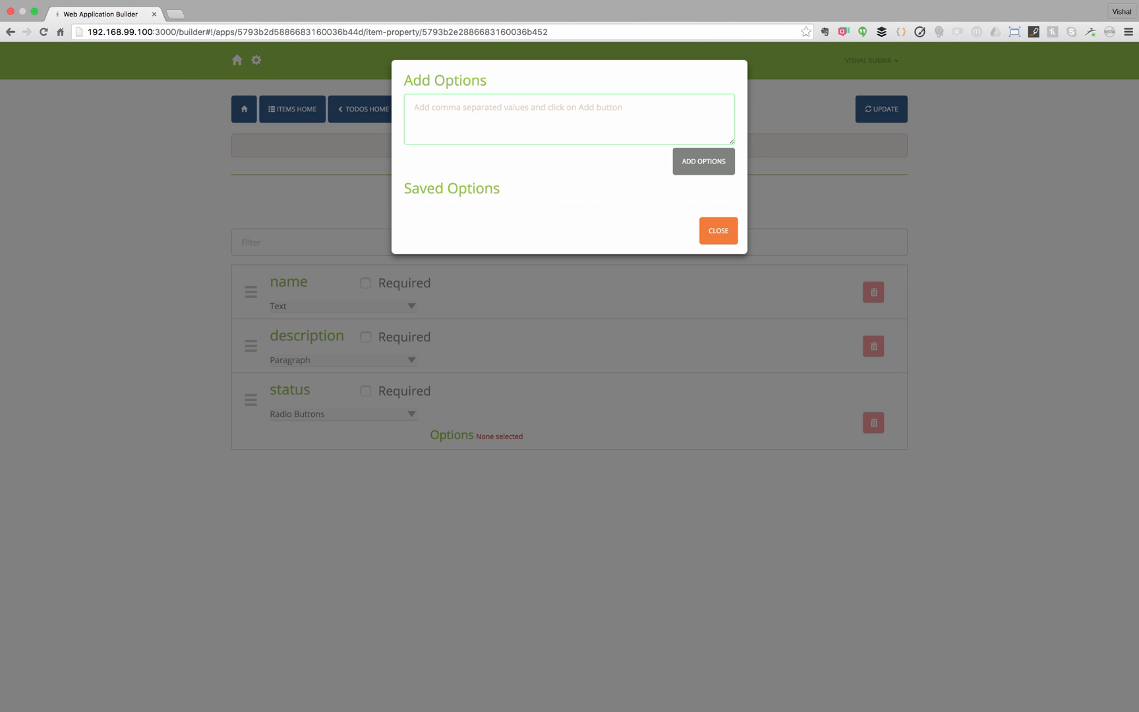
text(Not Started, In Progress, Completed)
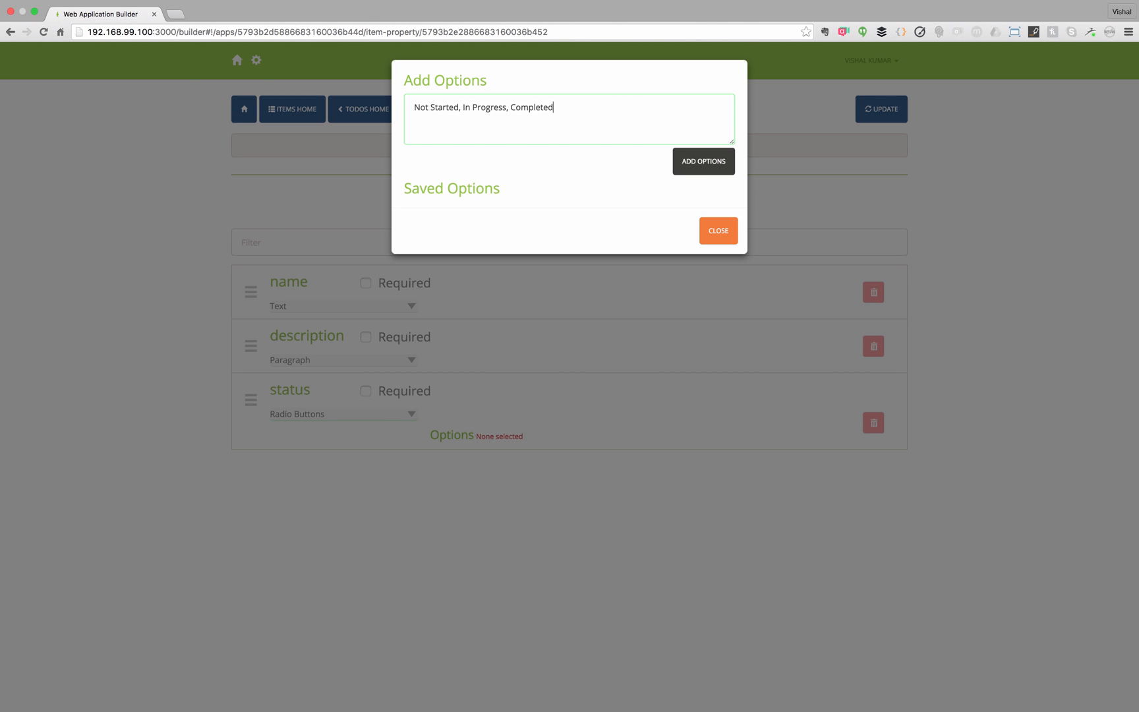
click(697, 168)
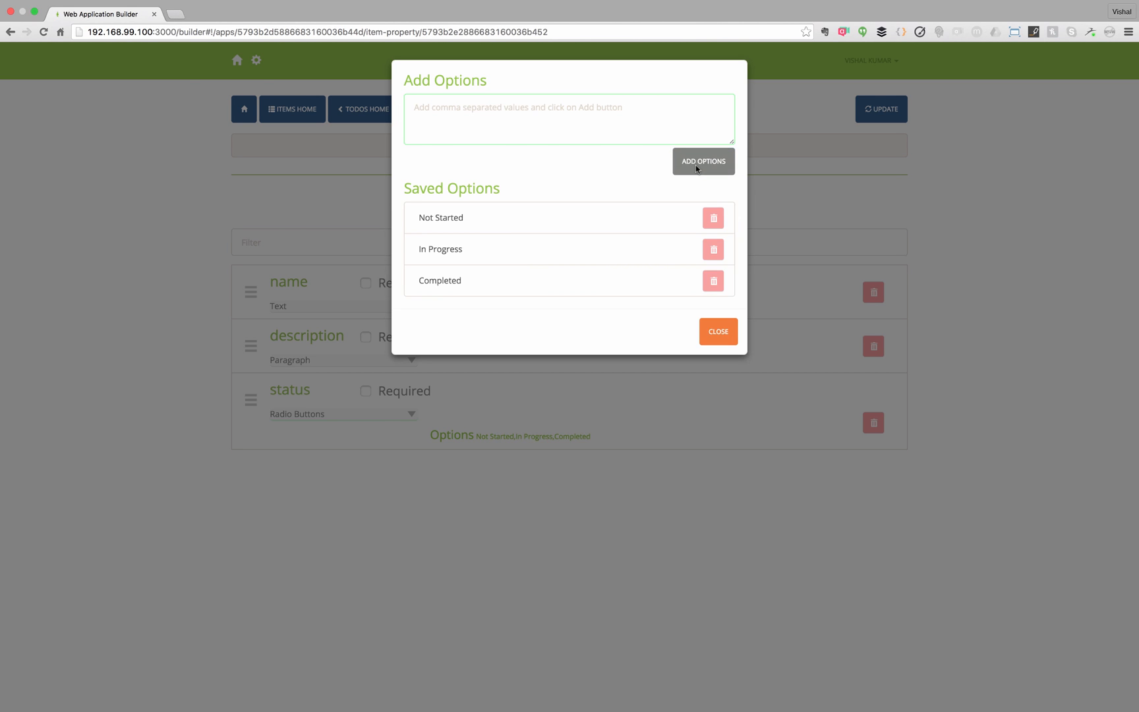
click(721, 329)
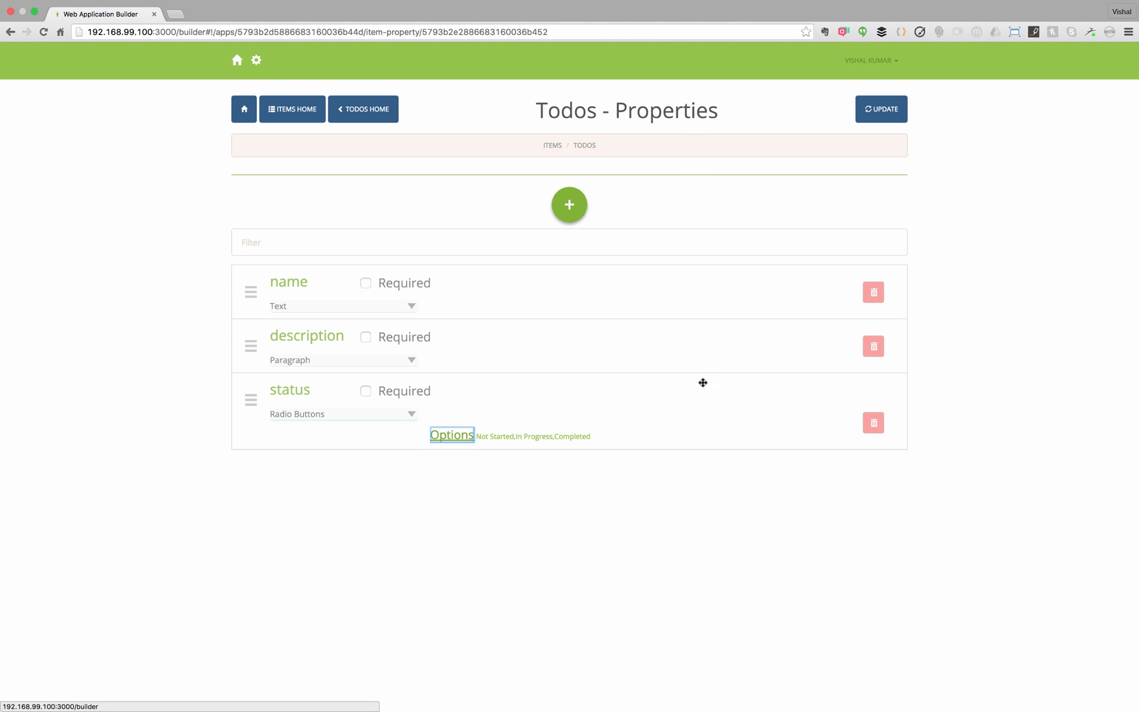
click(680, 433)
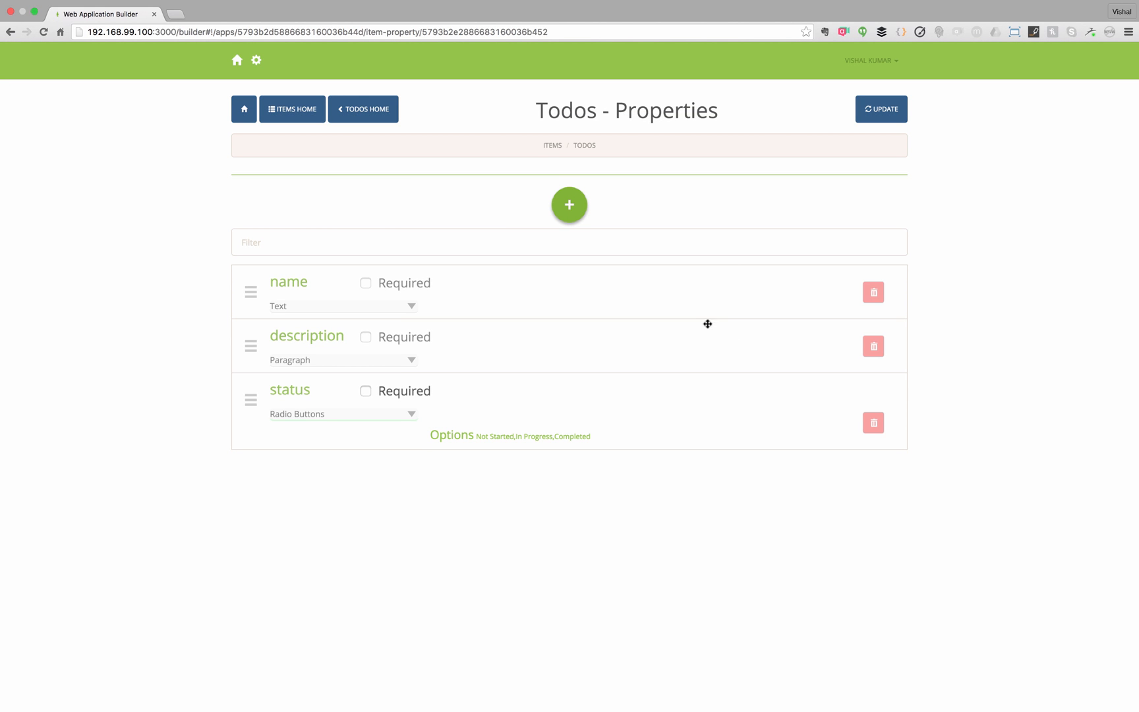
- Regenerate the application with the status property and open its preview
click(887, 111)
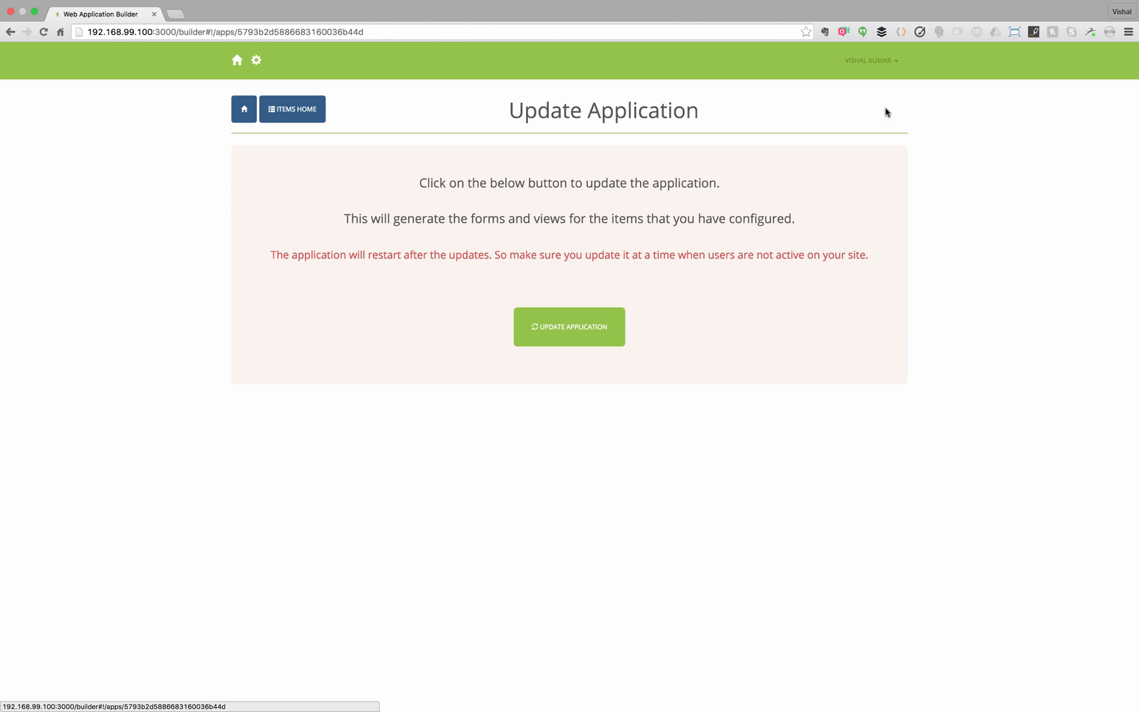
click(608, 339)
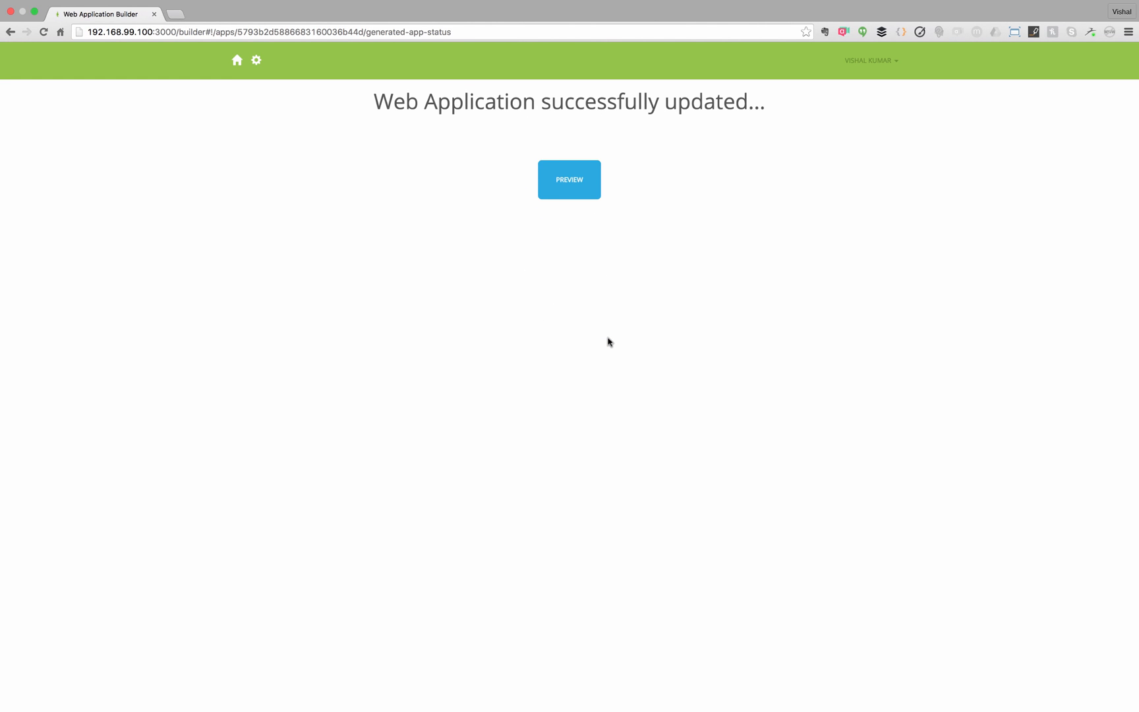
click(573, 181)
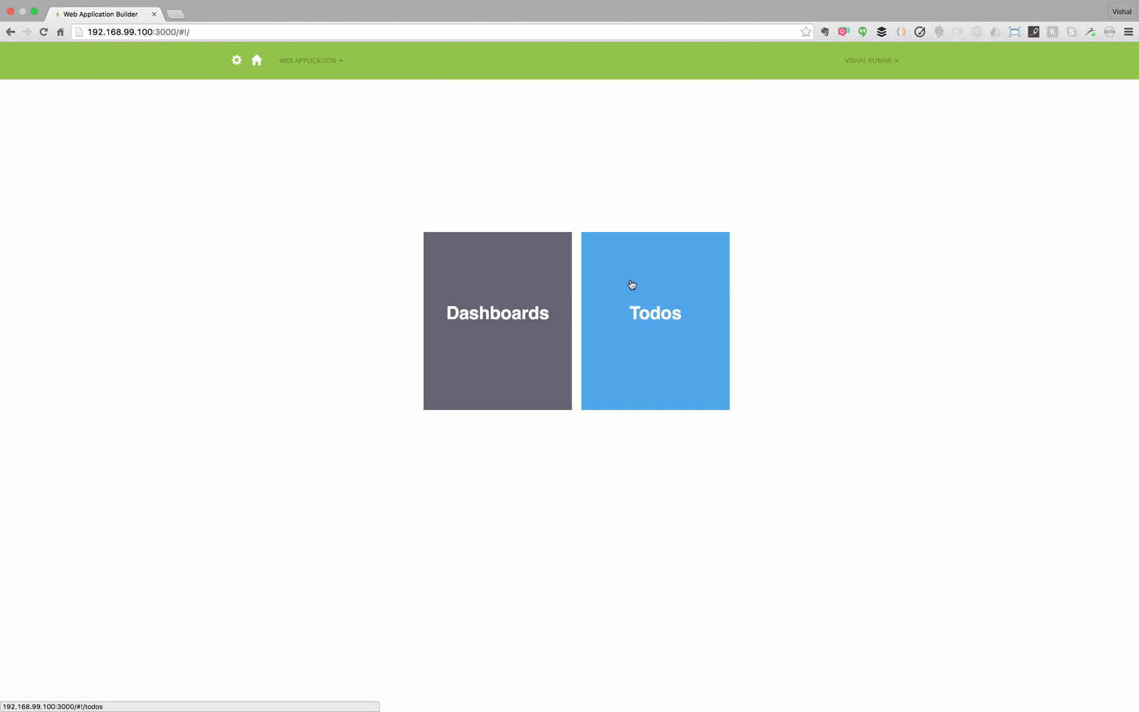
- Open the sample todo and save it with status Not Started
click(632, 284)
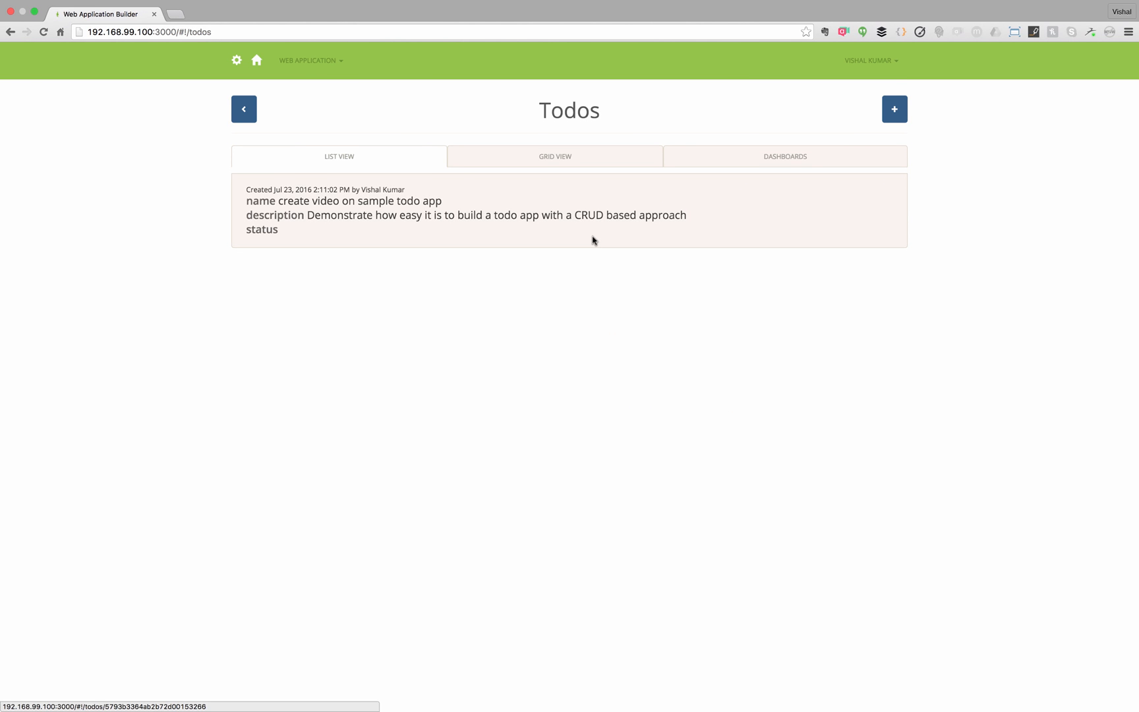
click(592, 240)
click(863, 236)
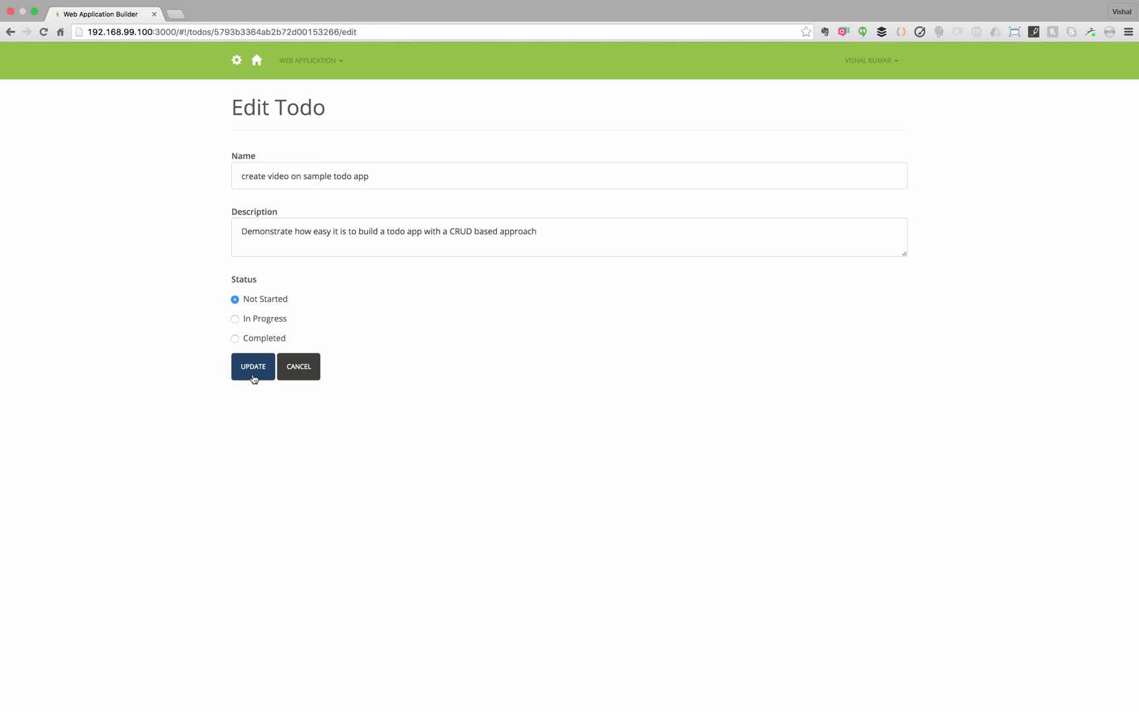
click(253, 376)
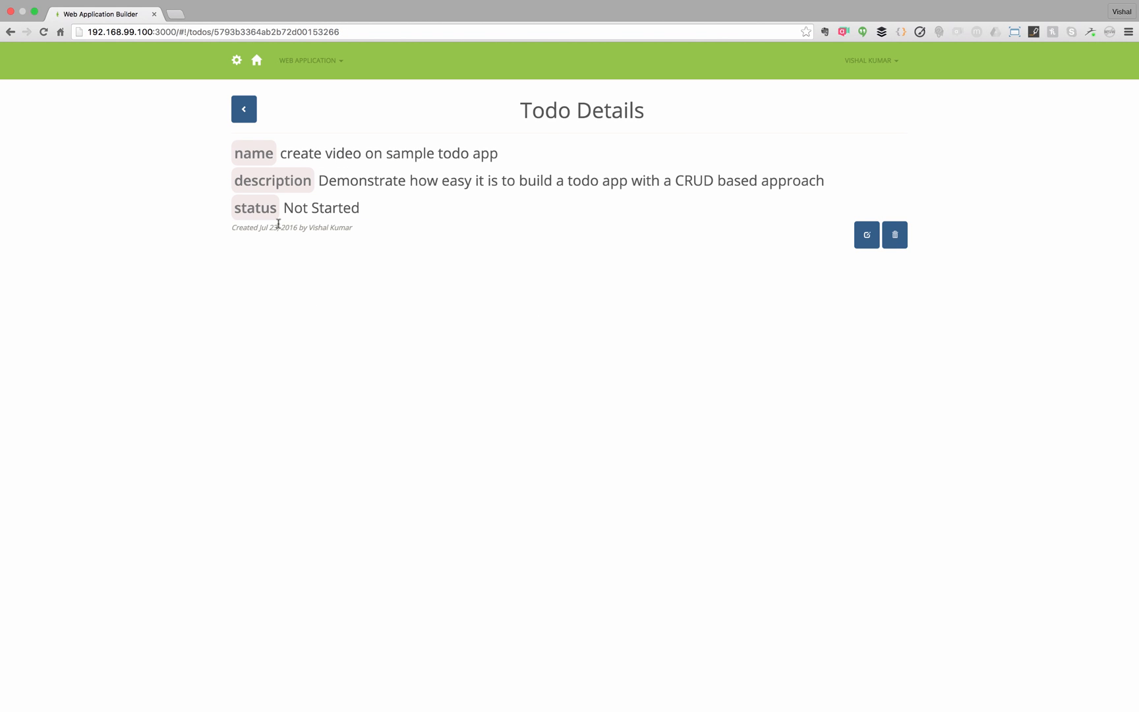
click(241, 110)
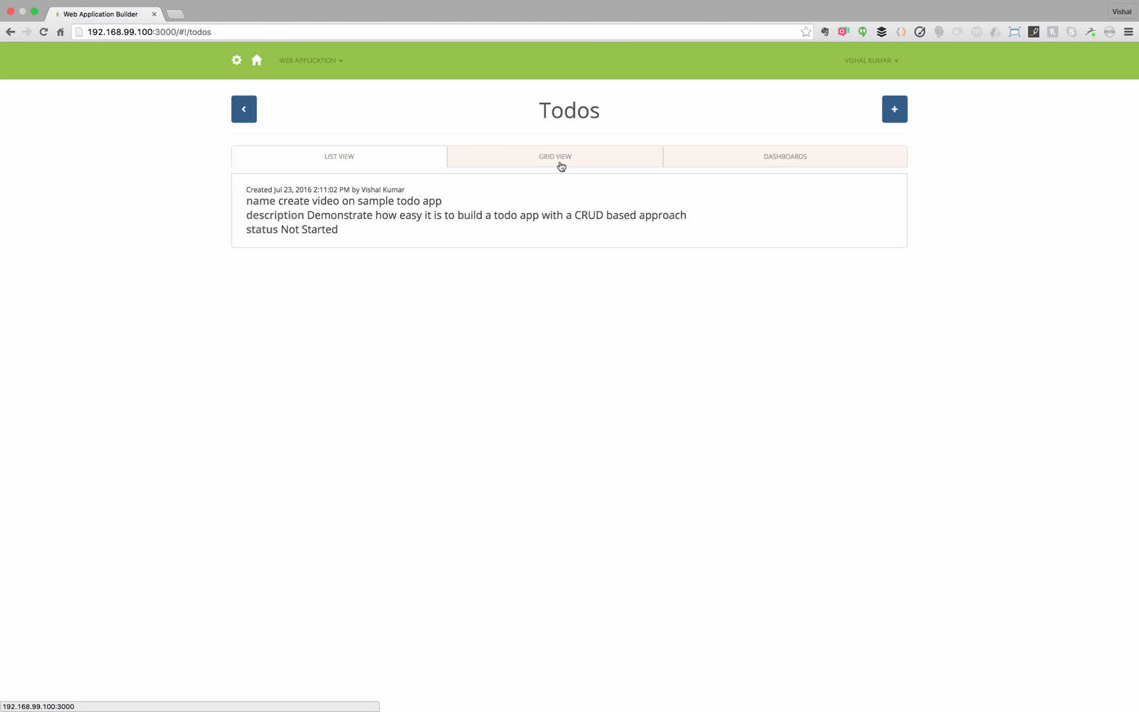
- From the grid view, change the sample todo's status to Completed
click(558, 158)
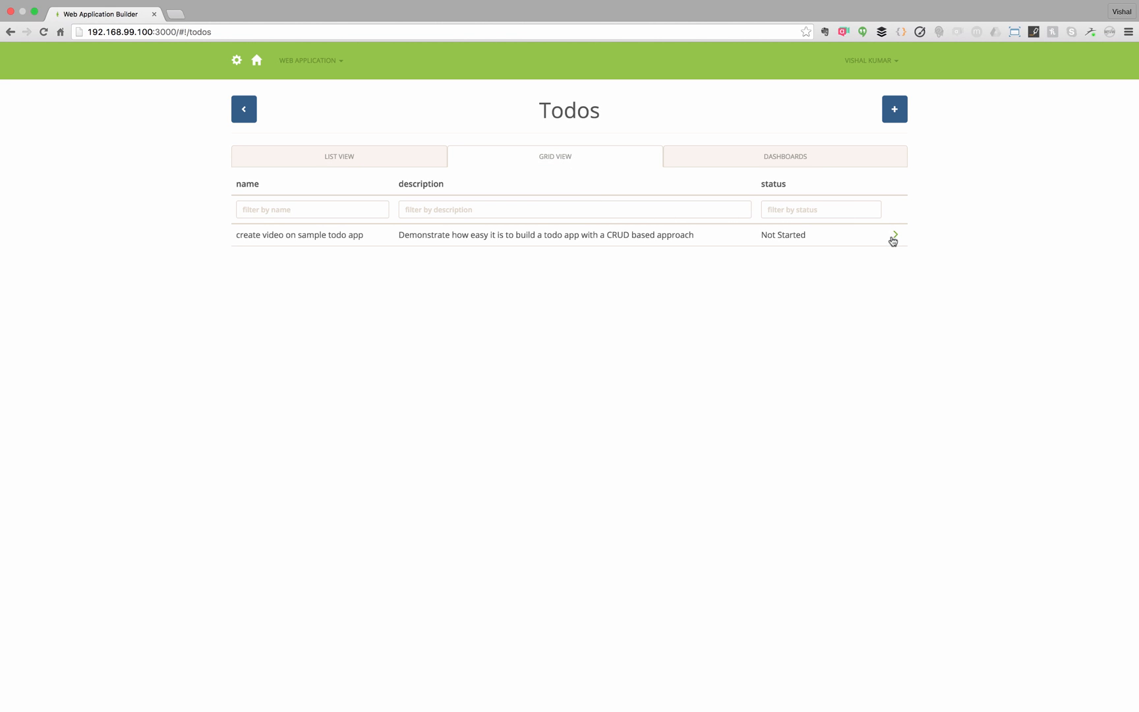
click(896, 238)
click(866, 237)
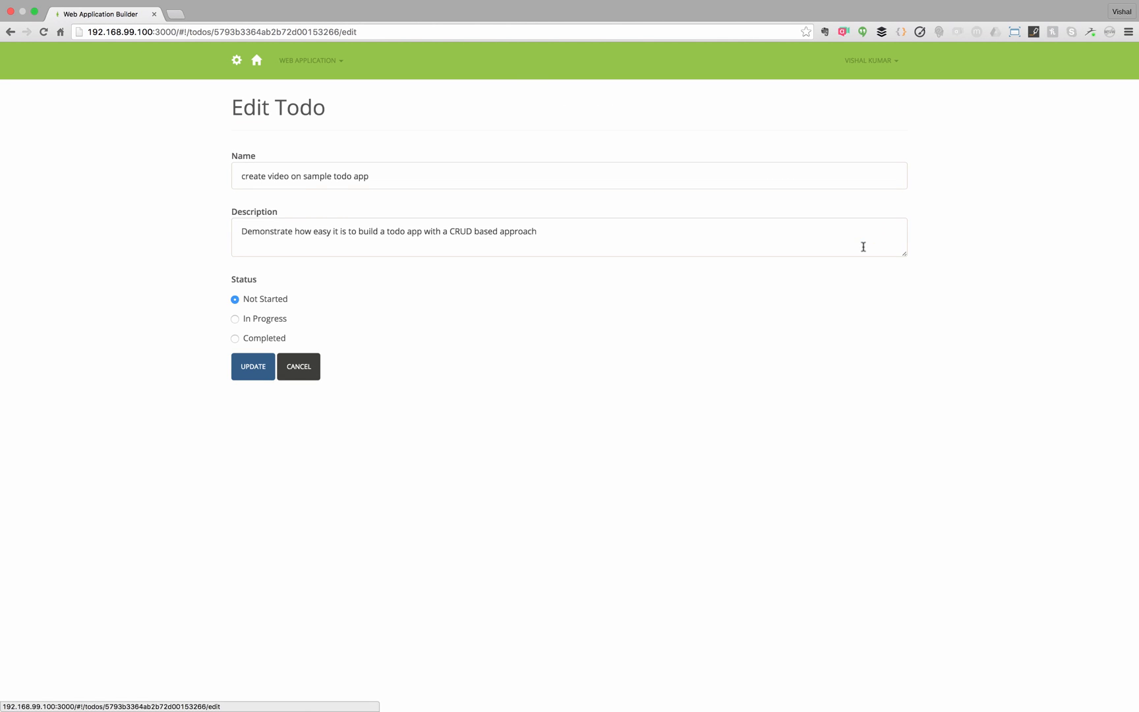
click(262, 335)
click(253, 366)
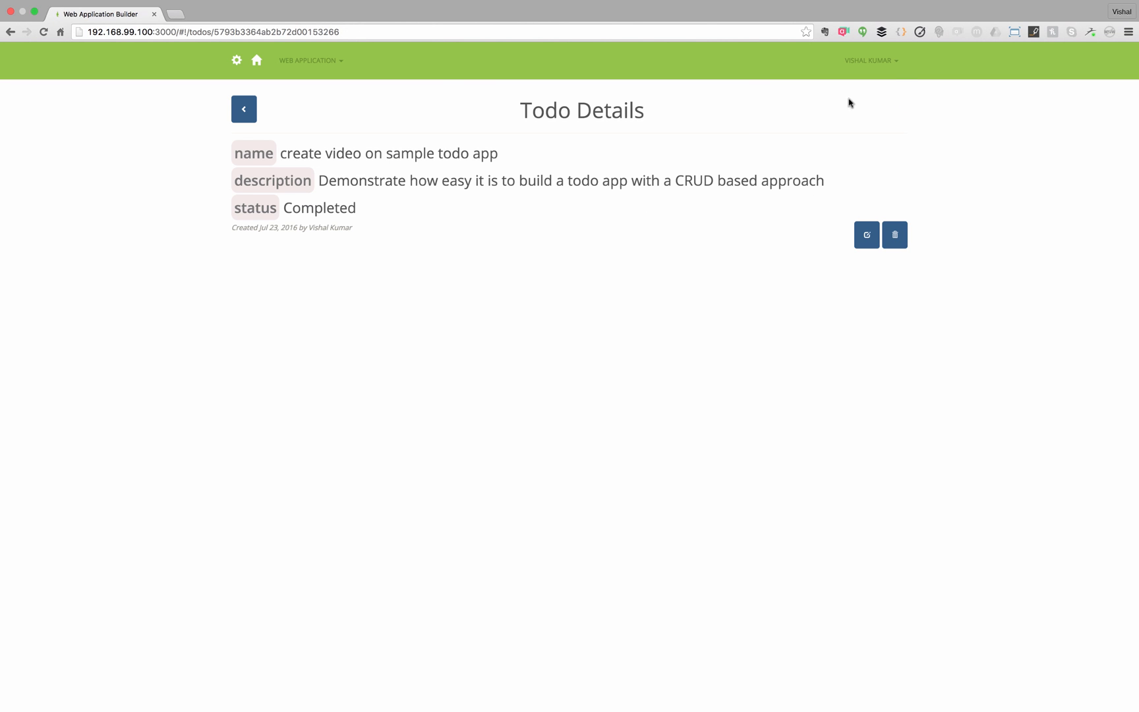
click(899, 64)
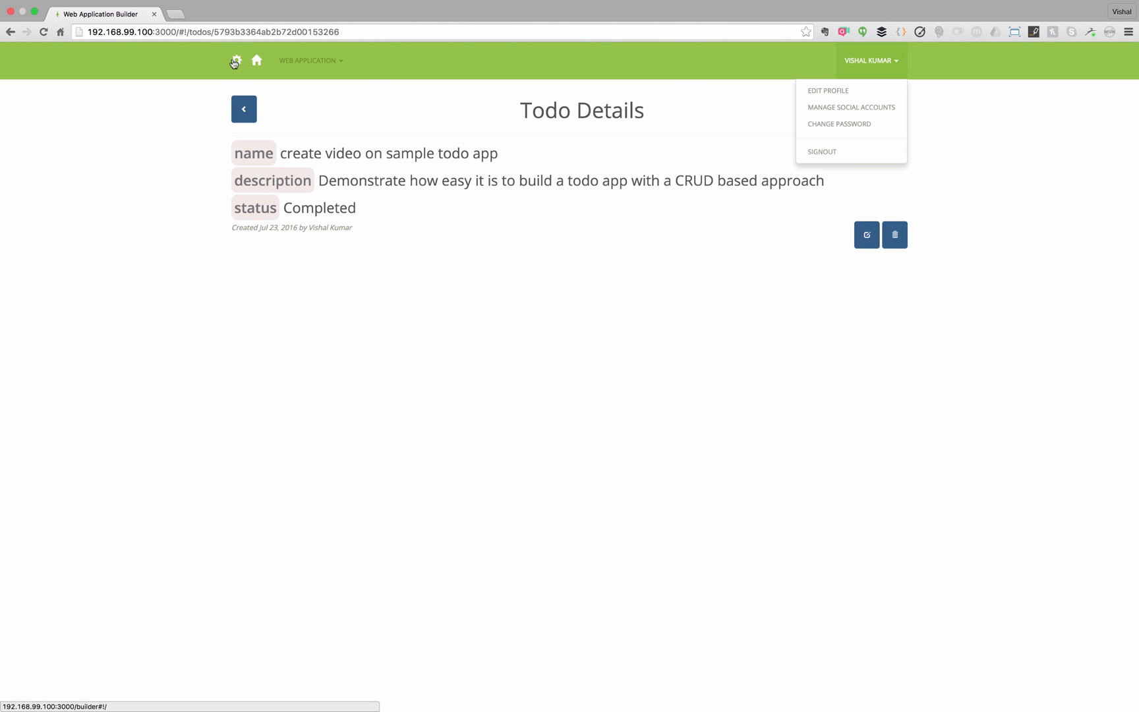
- Set the Todos Read permission to 'Only the user who created the item'
click(238, 63)
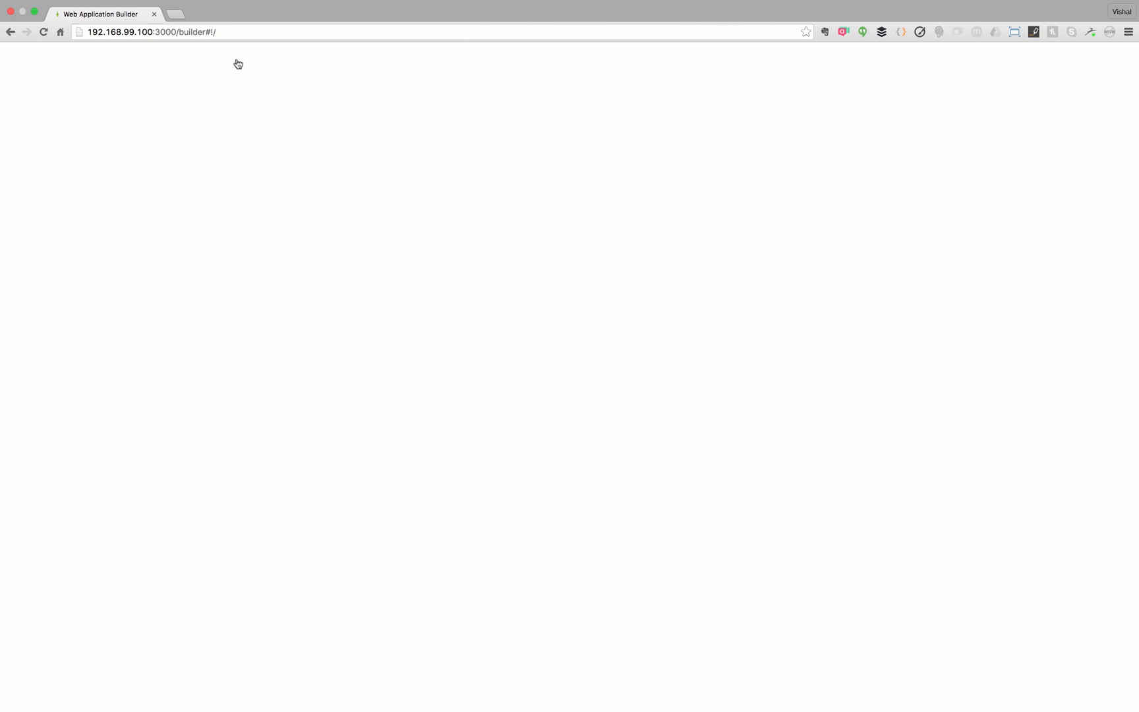
click(392, 246)
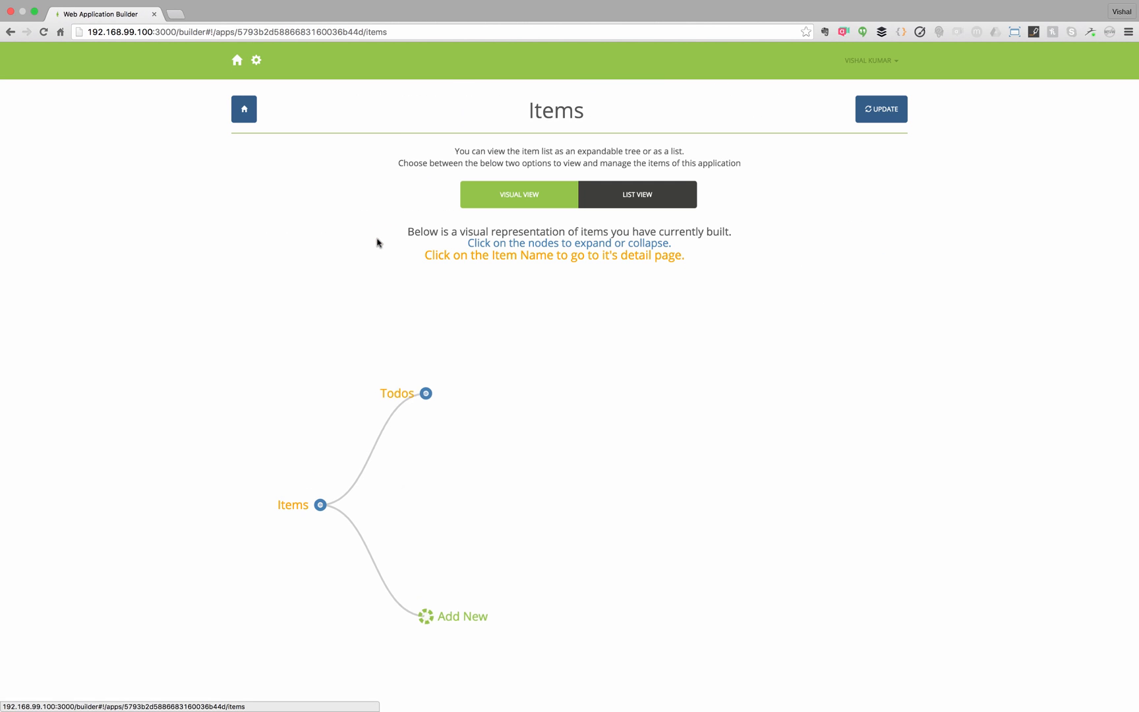
click(395, 391)
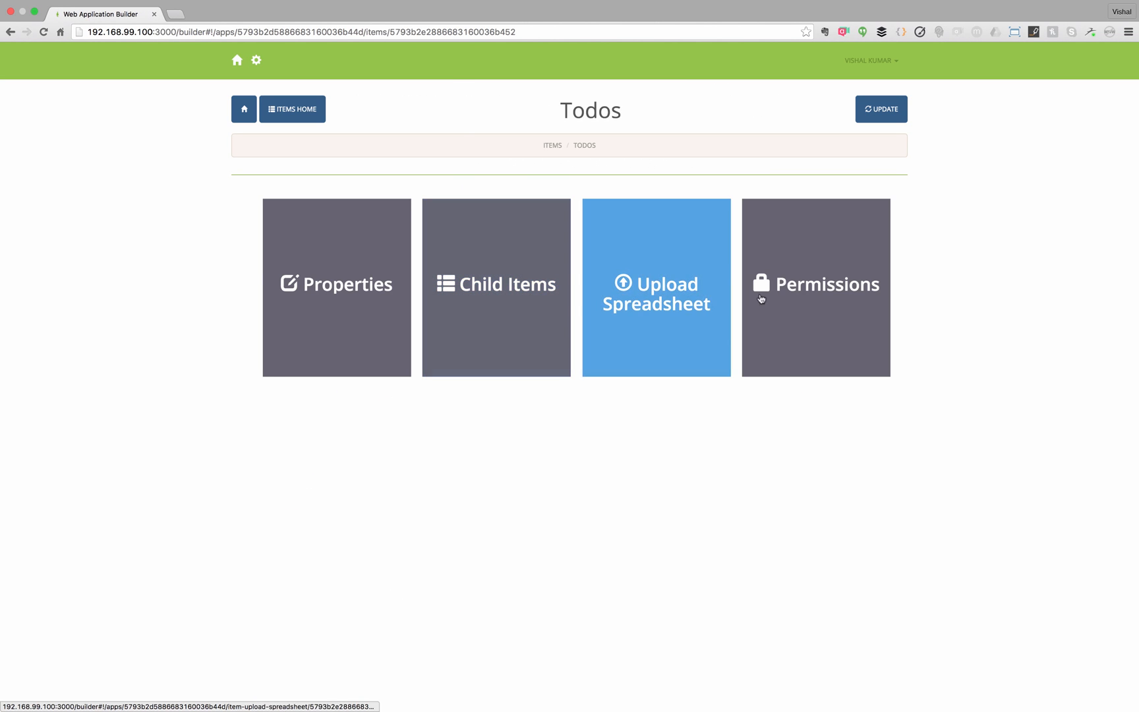
click(805, 308)
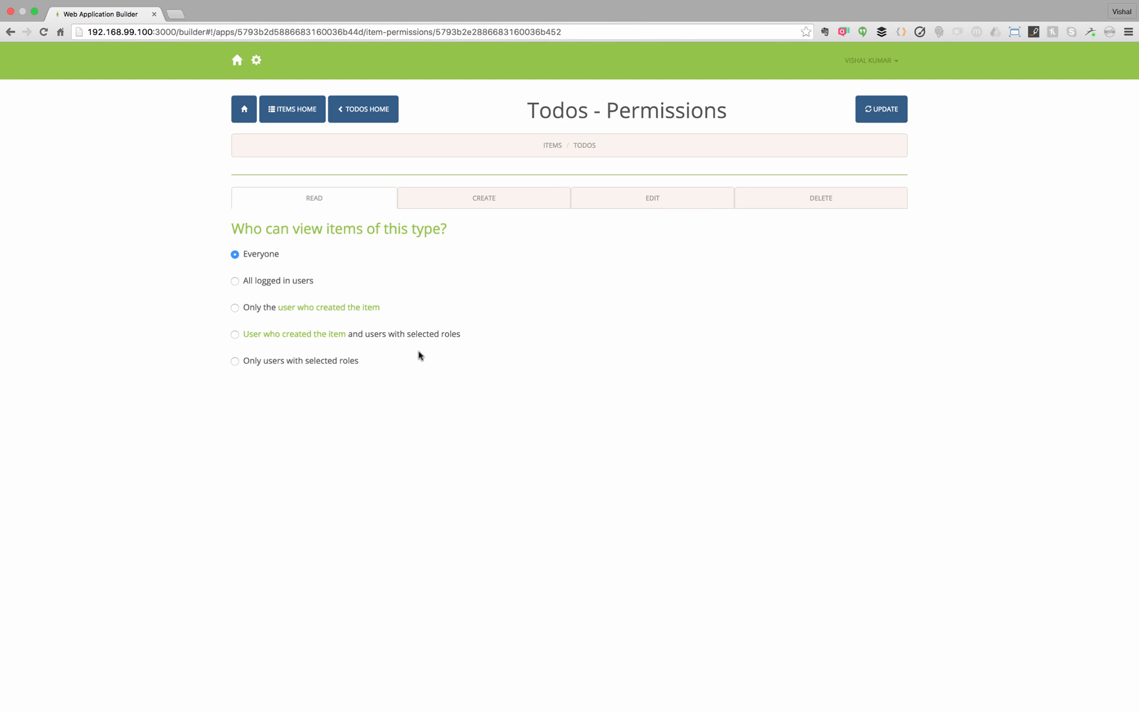
click(236, 309)
- Regenerate the app, preview it and open the Todos list
click(883, 121)
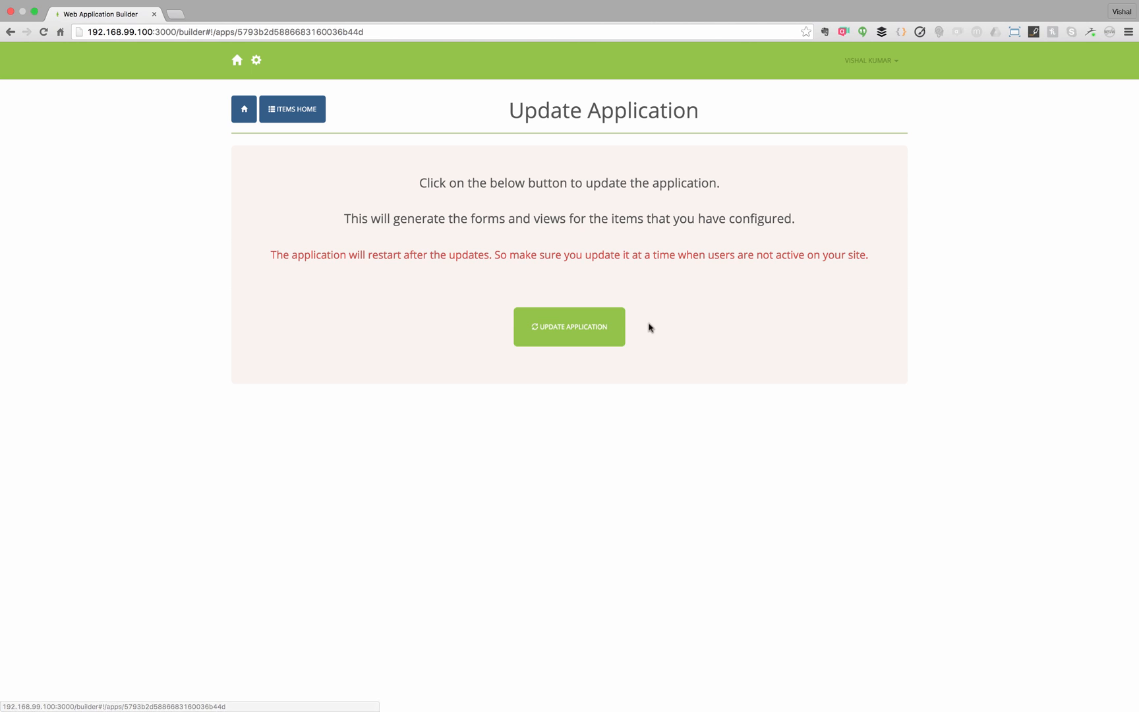
click(611, 337)
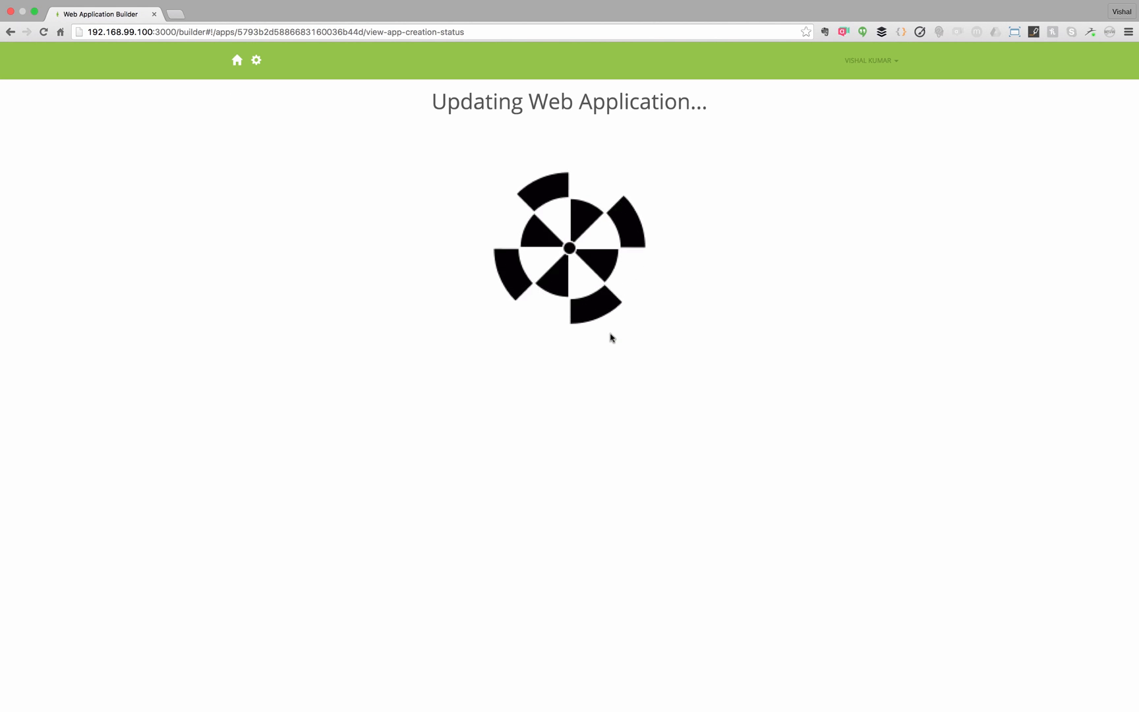
click(577, 192)
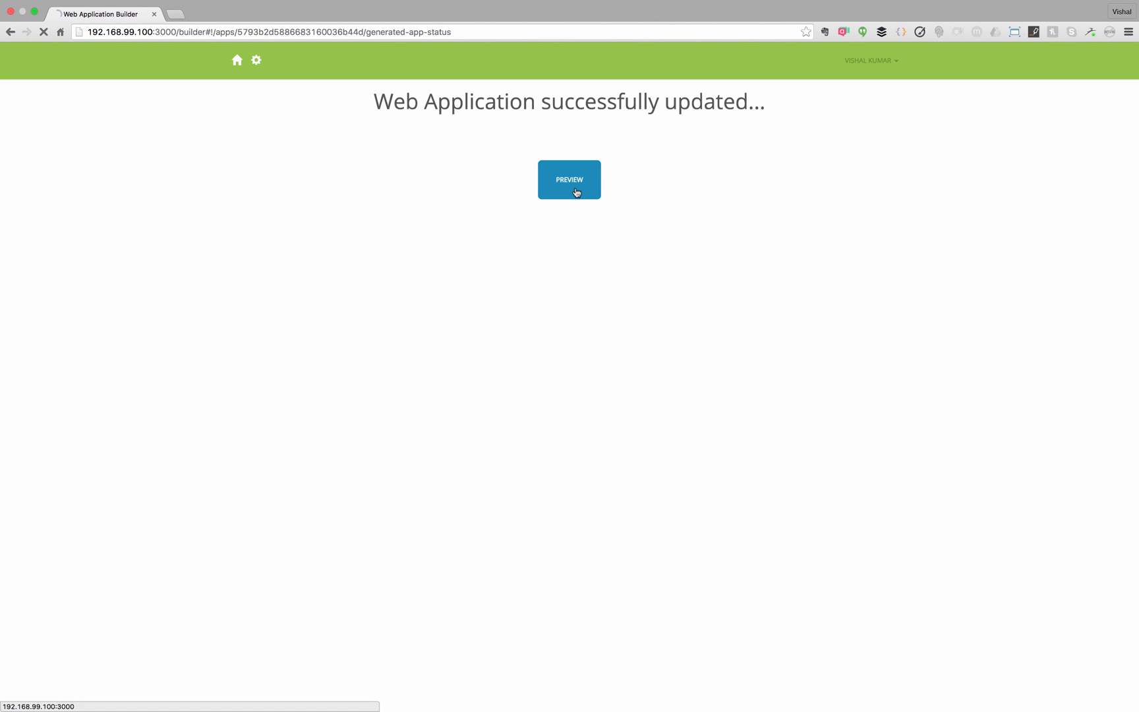
click(648, 292)
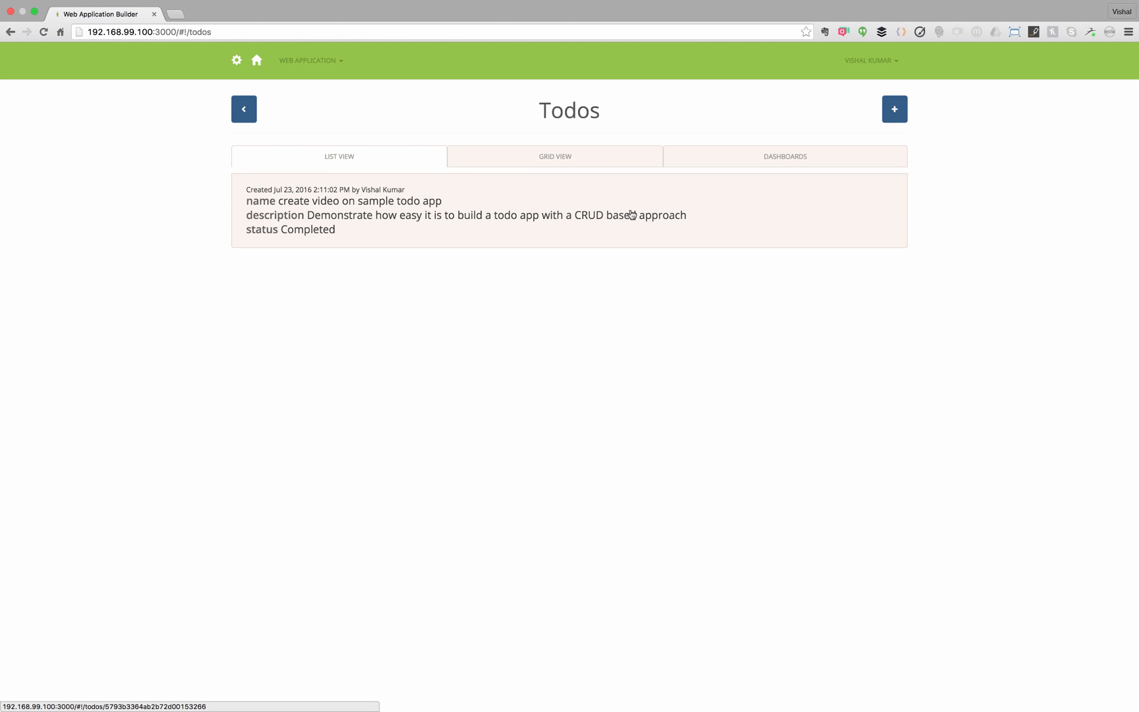
- Open the existing todo, then sign out of the generated app
click(632, 214)
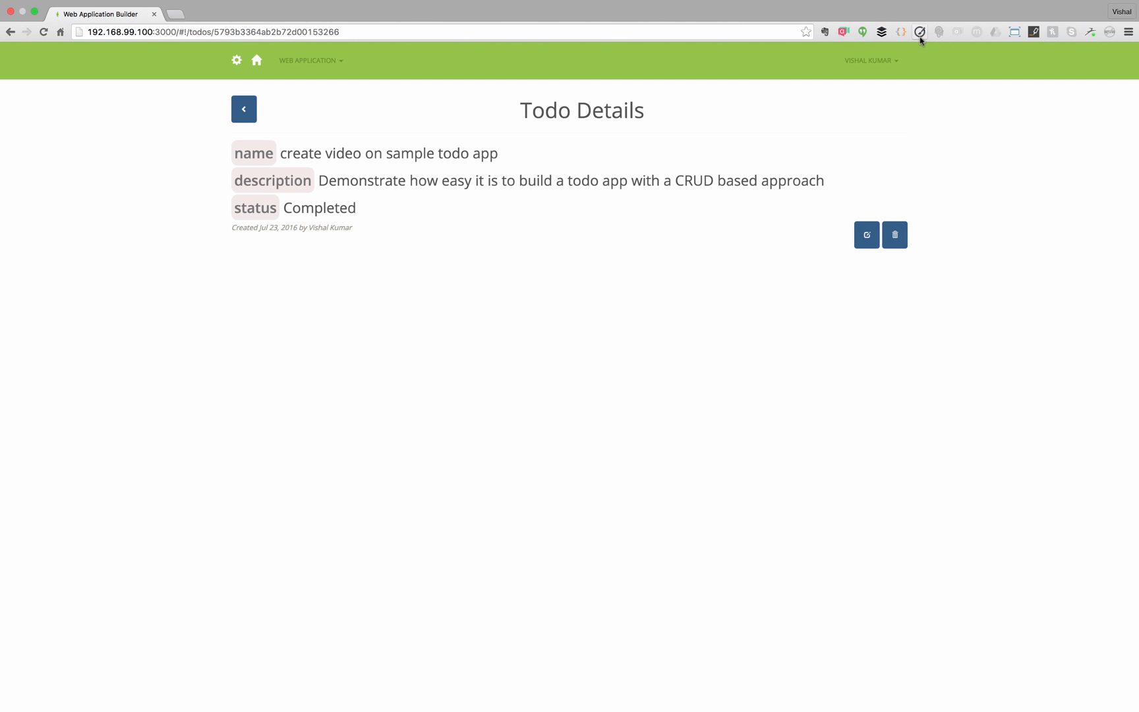
click(887, 61)
click(840, 152)
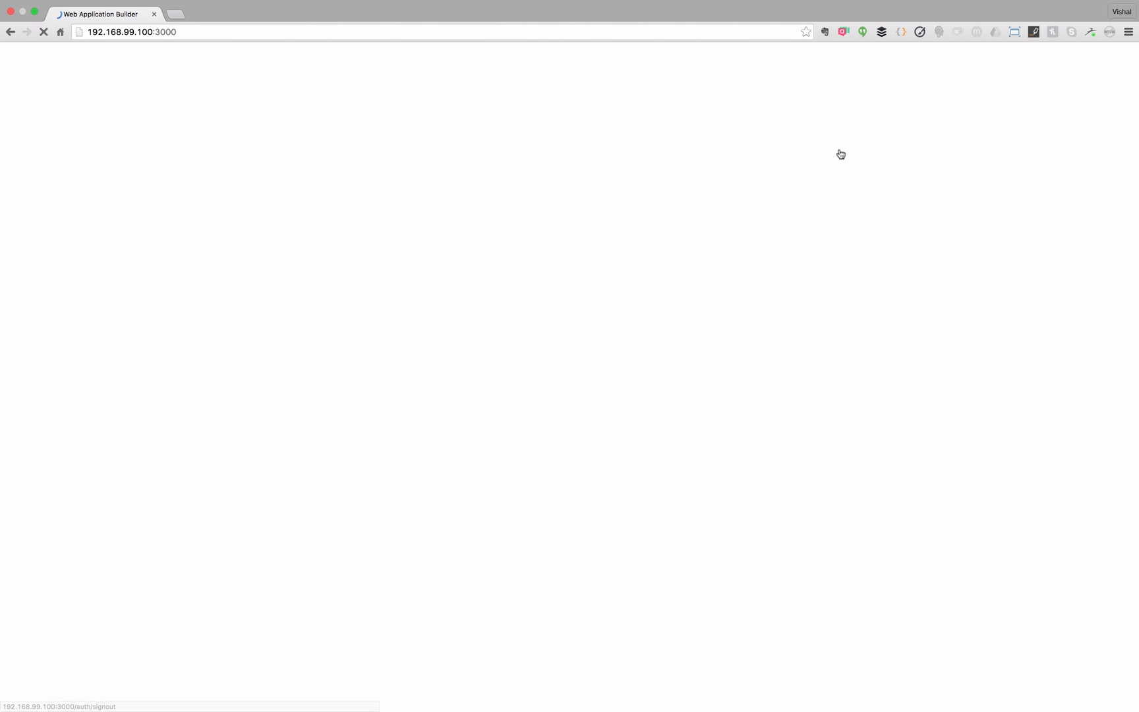
- Sign up a second user with first name, last name, e-mail and username
click(613, 269)
click(593, 241)
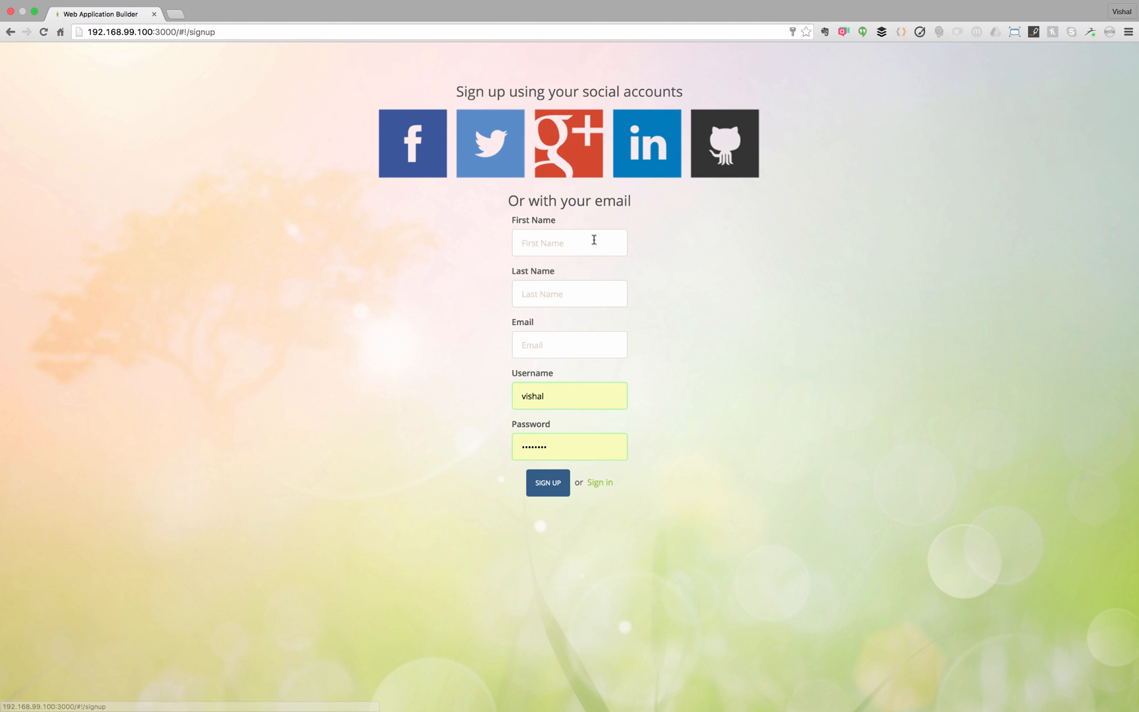
text(Second Vishal)
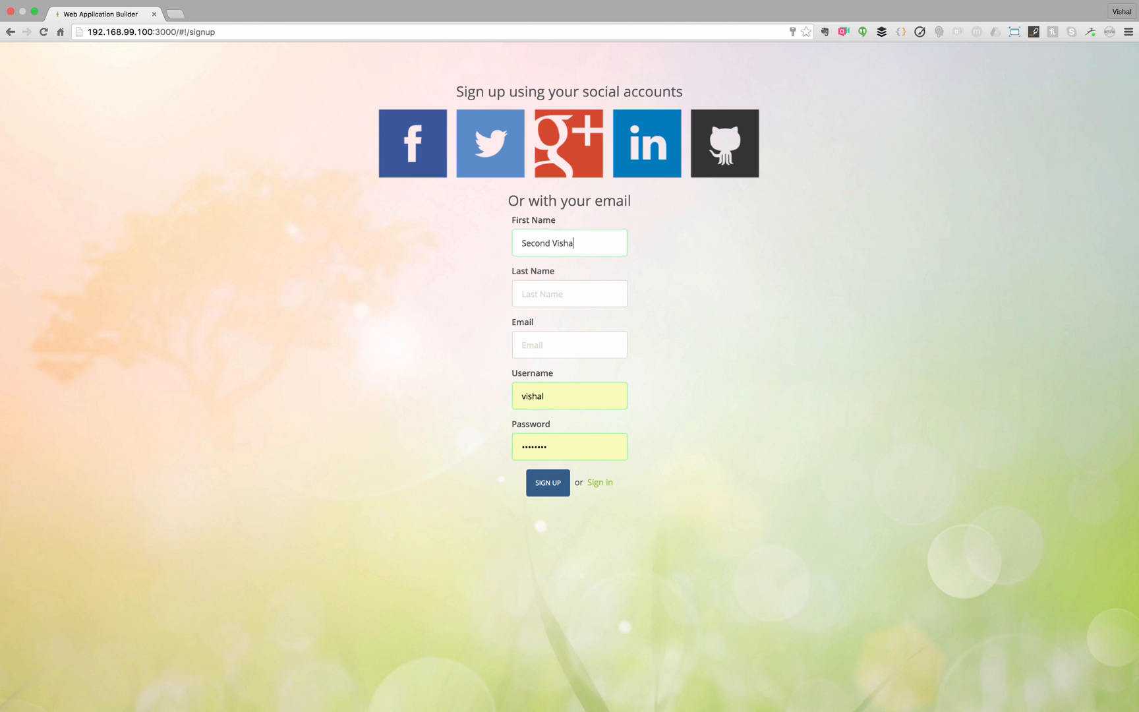
key(Tab)
text(Kumar)
key(Tab)
text(vishal@test.com)
key(Tab)
text(secondvishal)
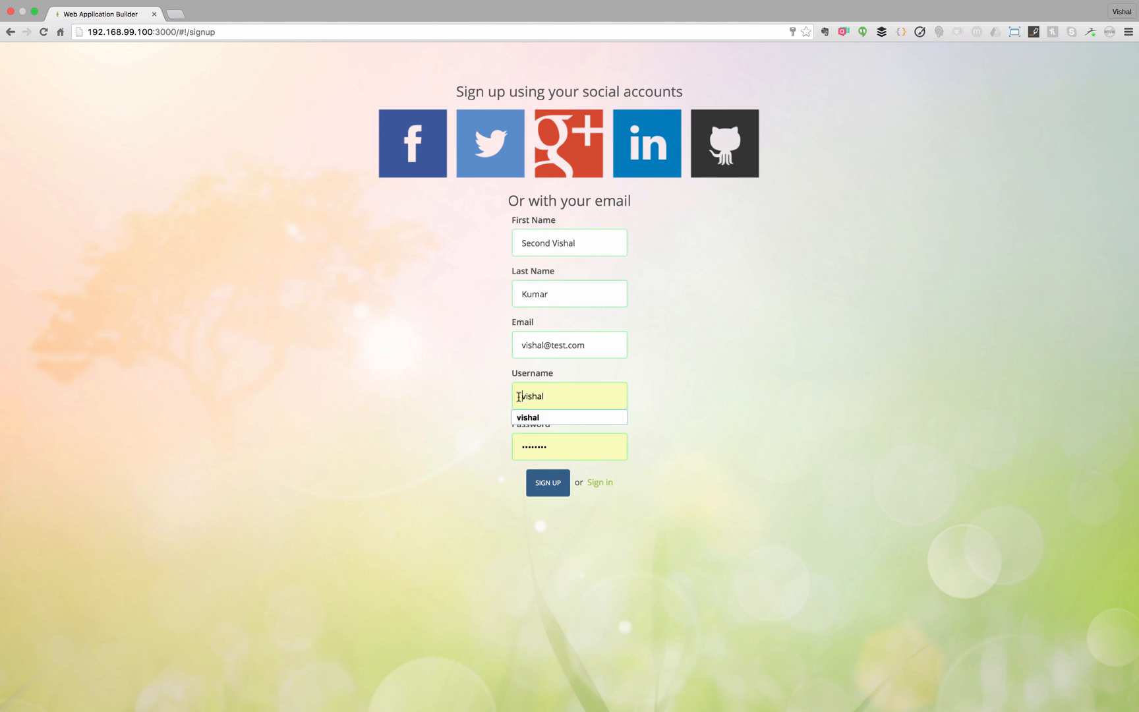
click(531, 491)
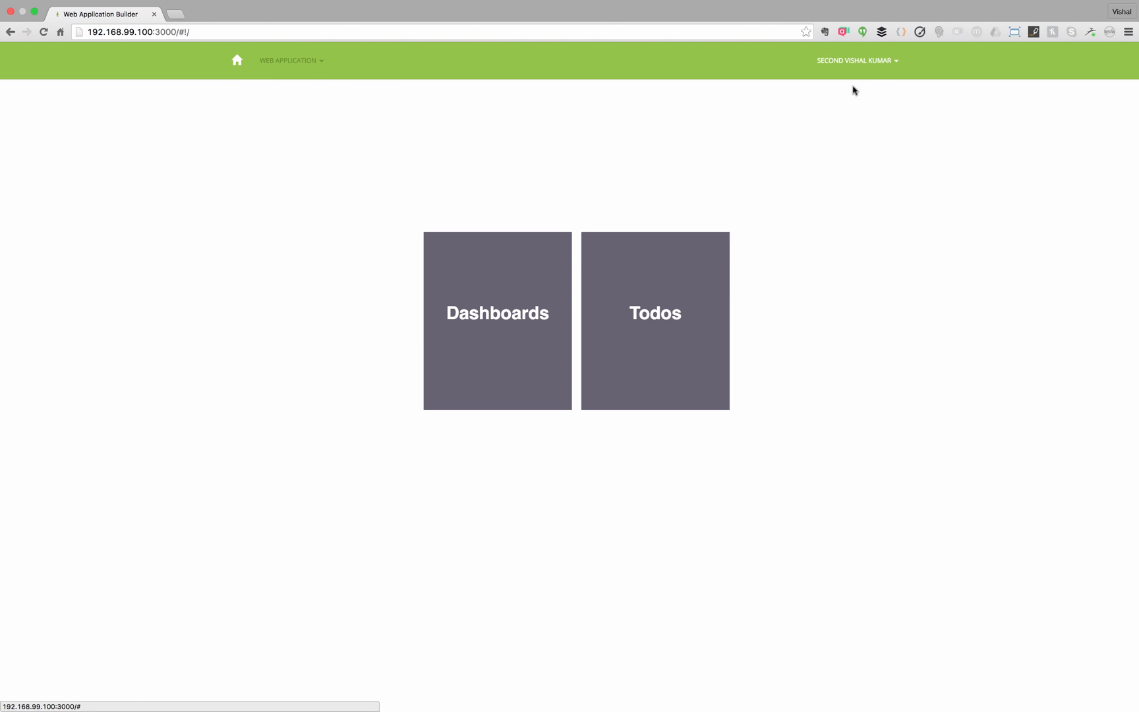
- As the second user, add the todo 'Watch the video on creating demos', then sign out
click(693, 298)
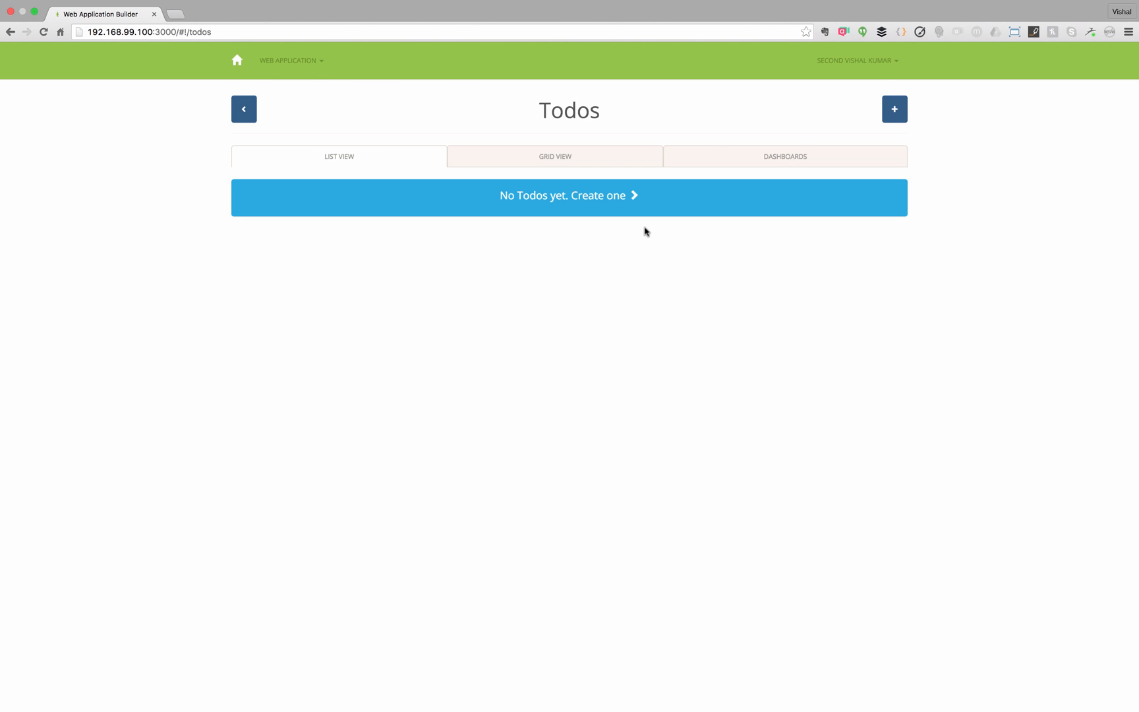
click(622, 199)
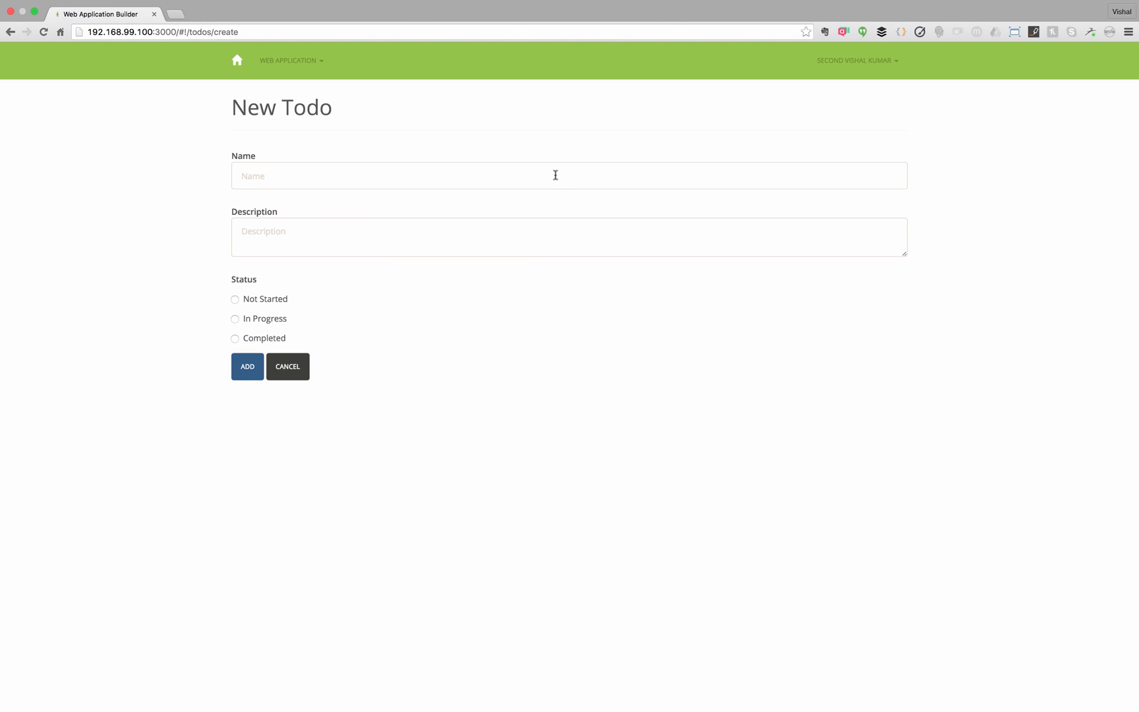
click(555, 175)
text(Watch the video on creating demos)
key(Tab)
text(Learn how easy it is to build todo)
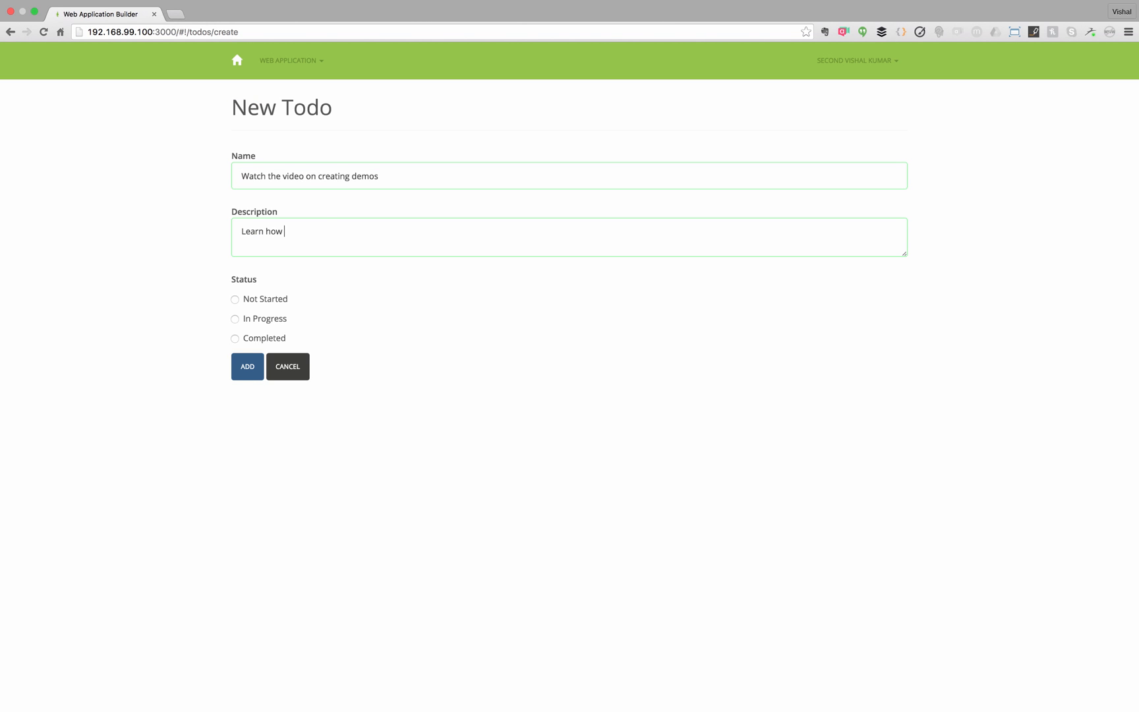
key(BackSpace)
key(BackSpace)
key(BackSpace)
key(BackSpace)
text(apps with bizsitegenie)
click(259, 361)
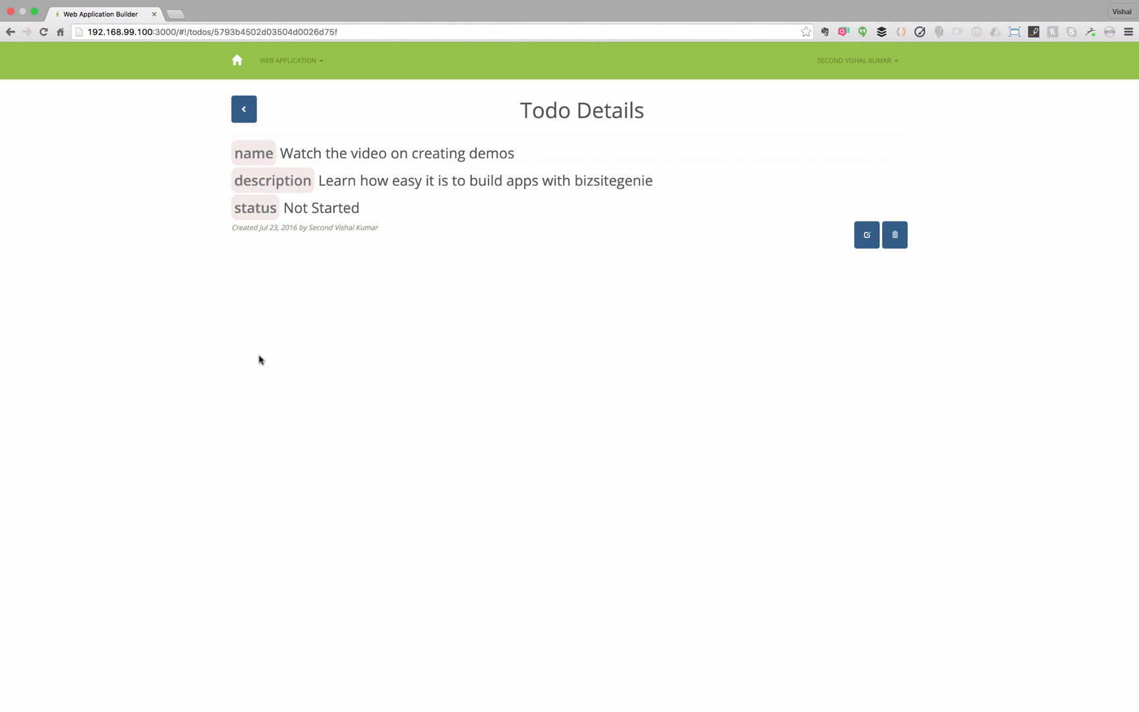
click(898, 64)
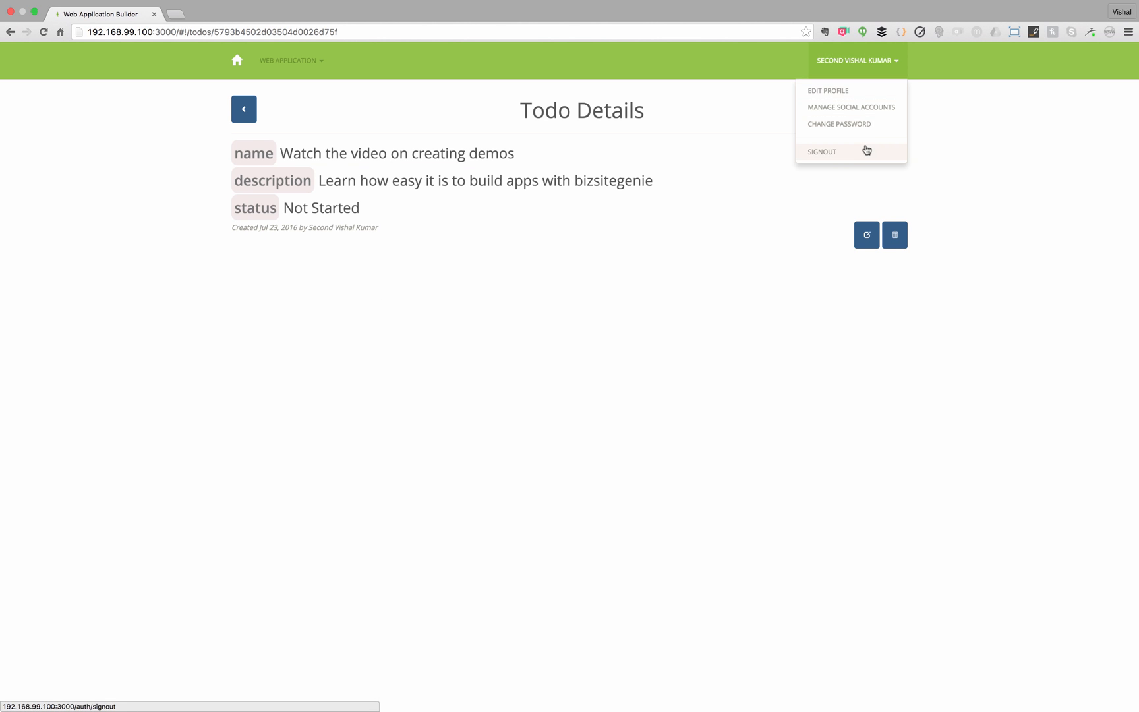
click(866, 150)
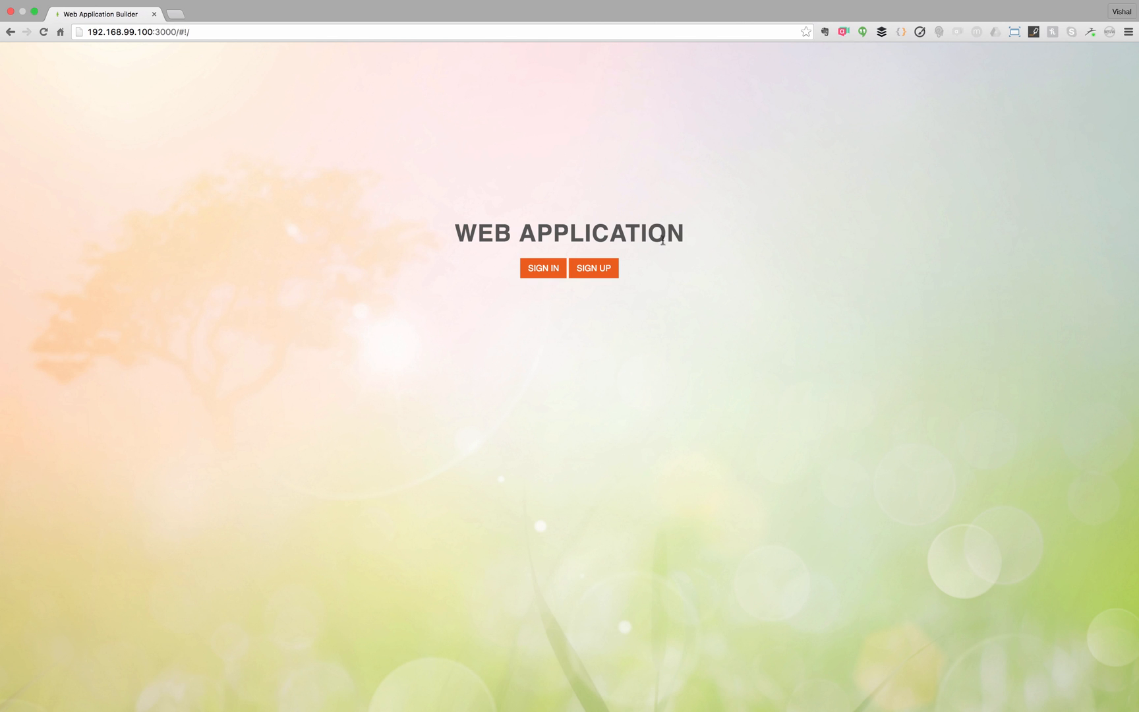
- Sign in as the first user and open the 'create video on sample todo app' details
click(555, 267)
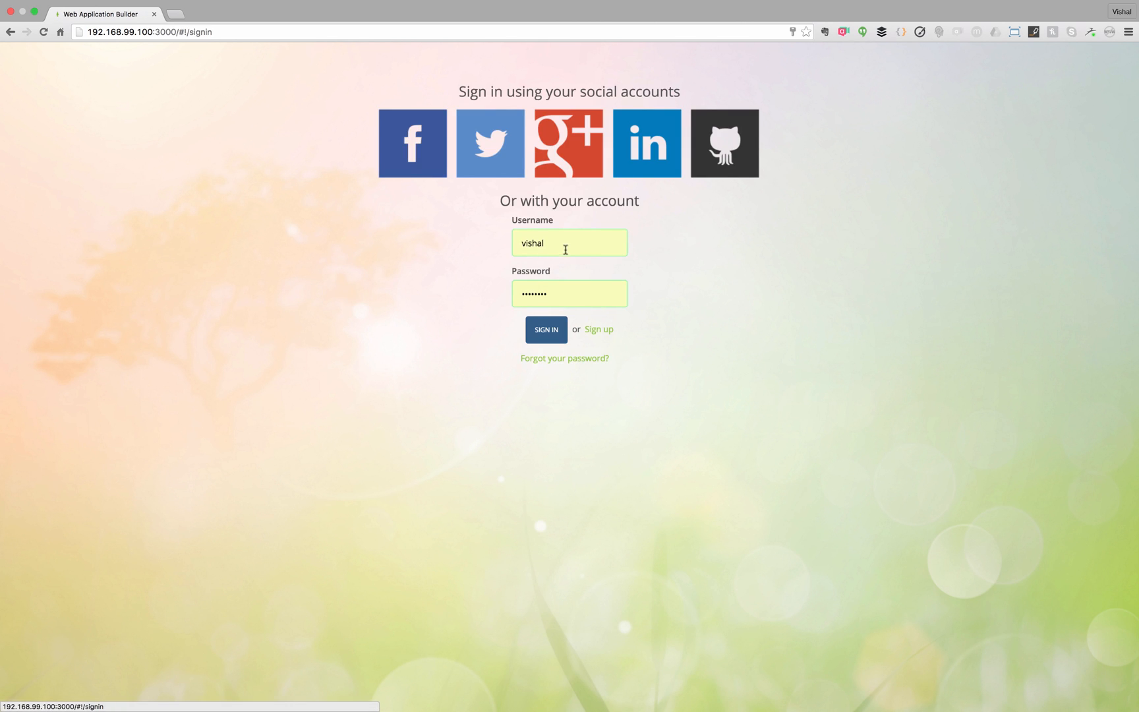
click(547, 332)
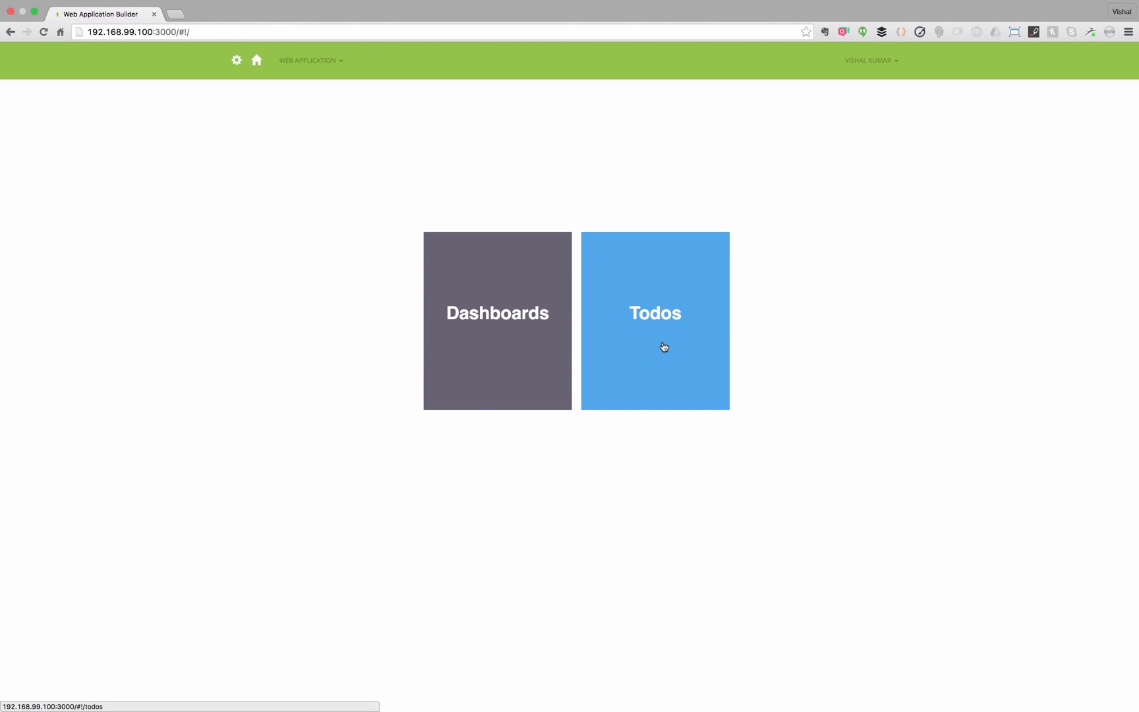
click(667, 348)
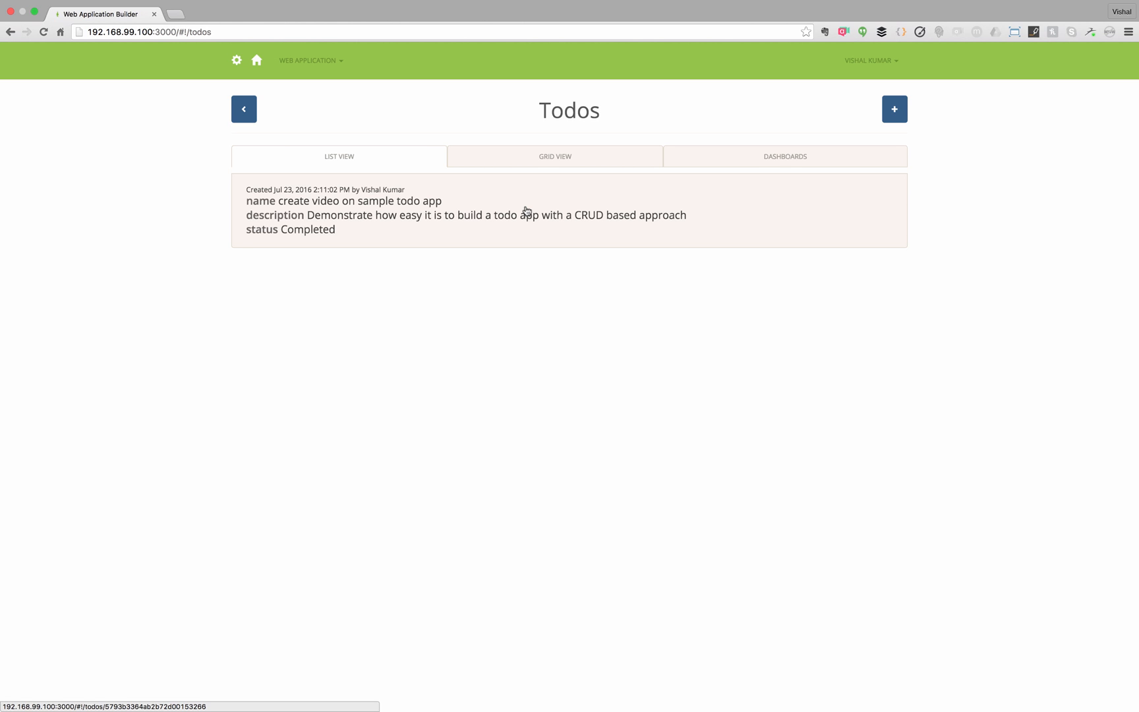
click(526, 211)
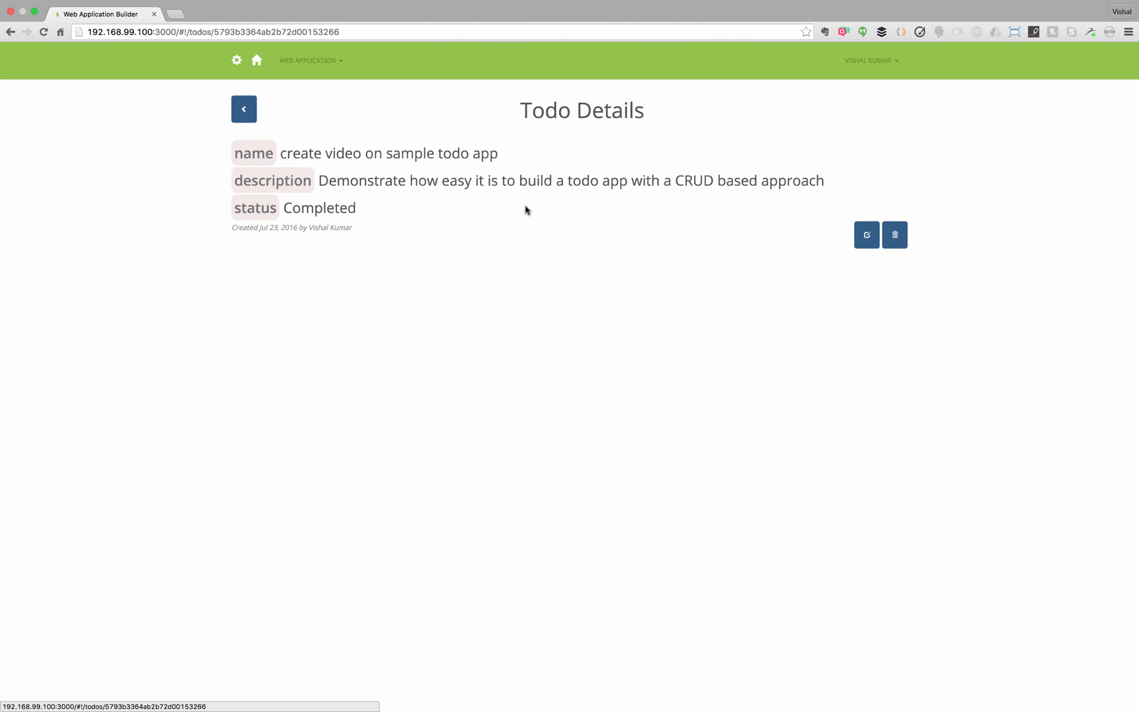